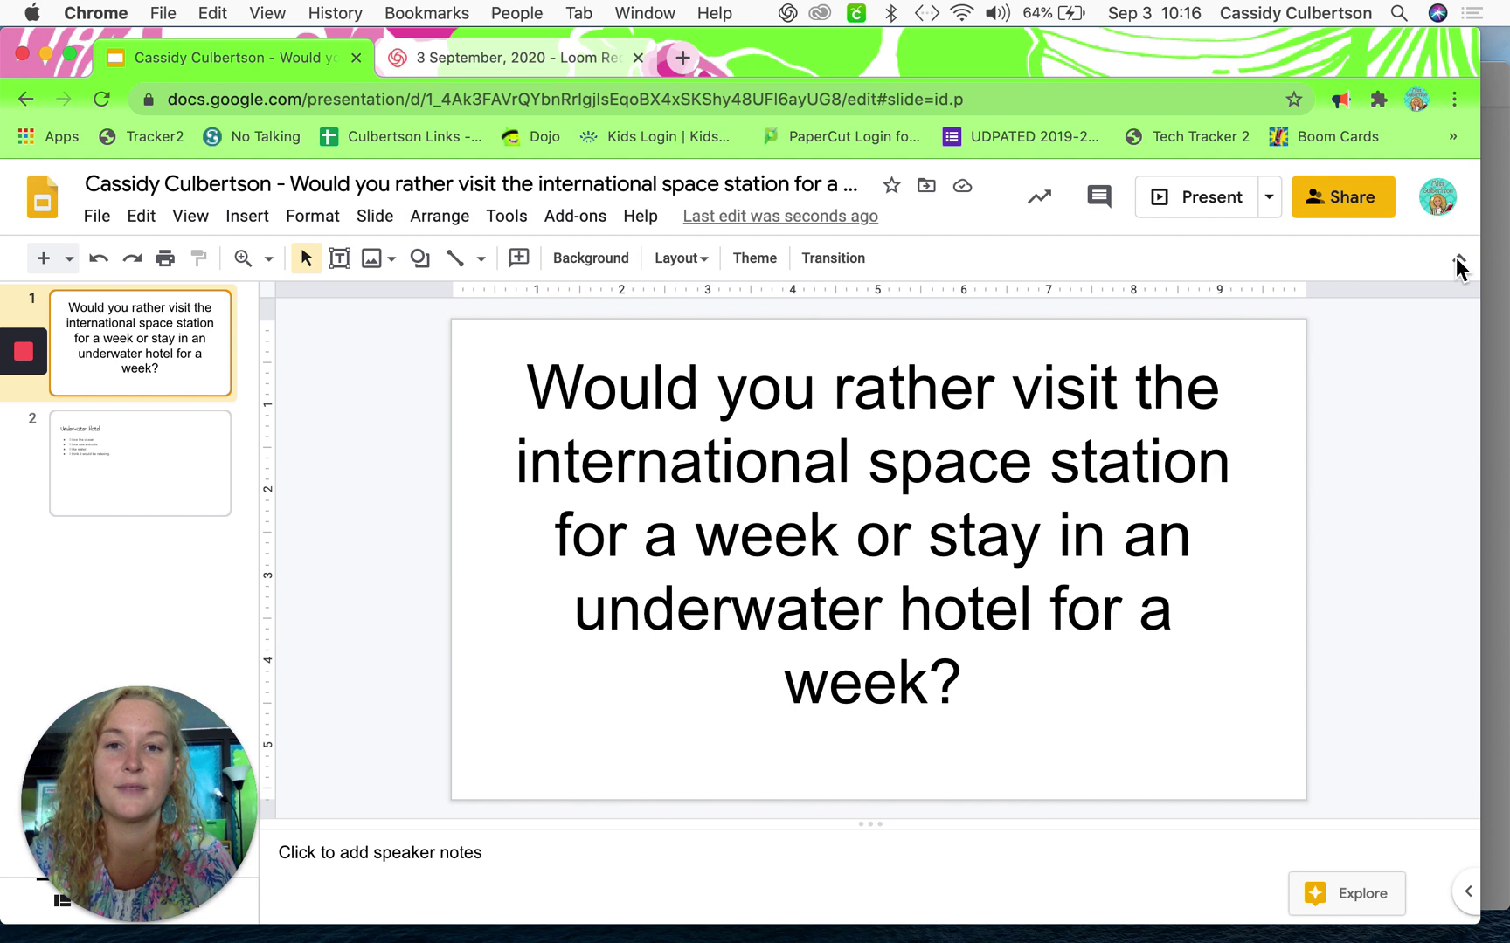
Step: Collapse the menus to enlarge the slide area, then restore the title and menu bar
left_click(1456, 259)
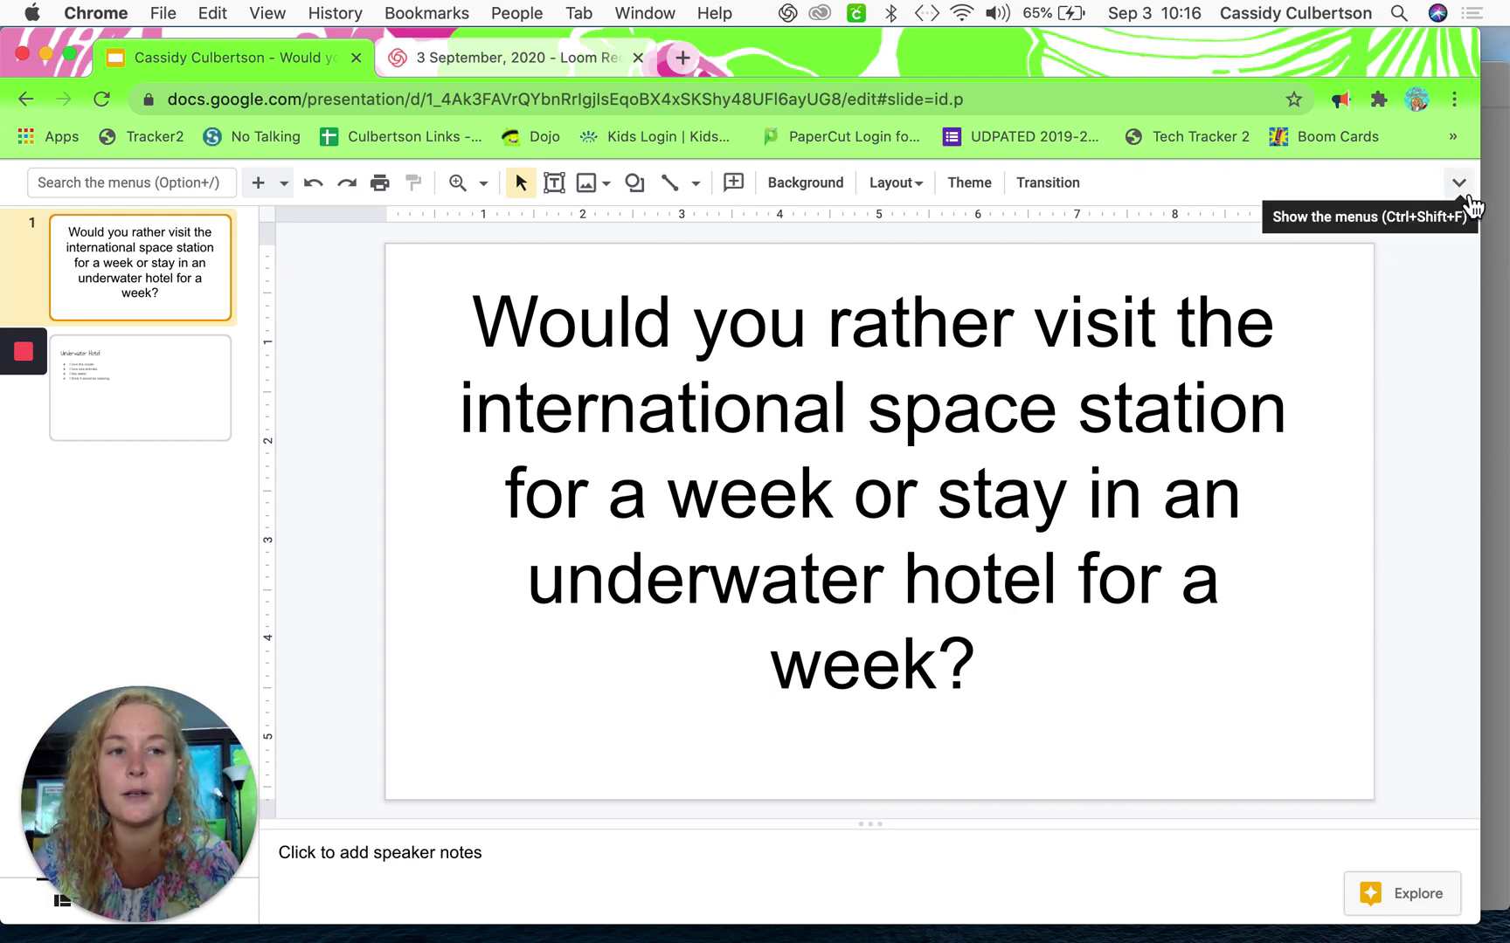
left_click(1461, 185)
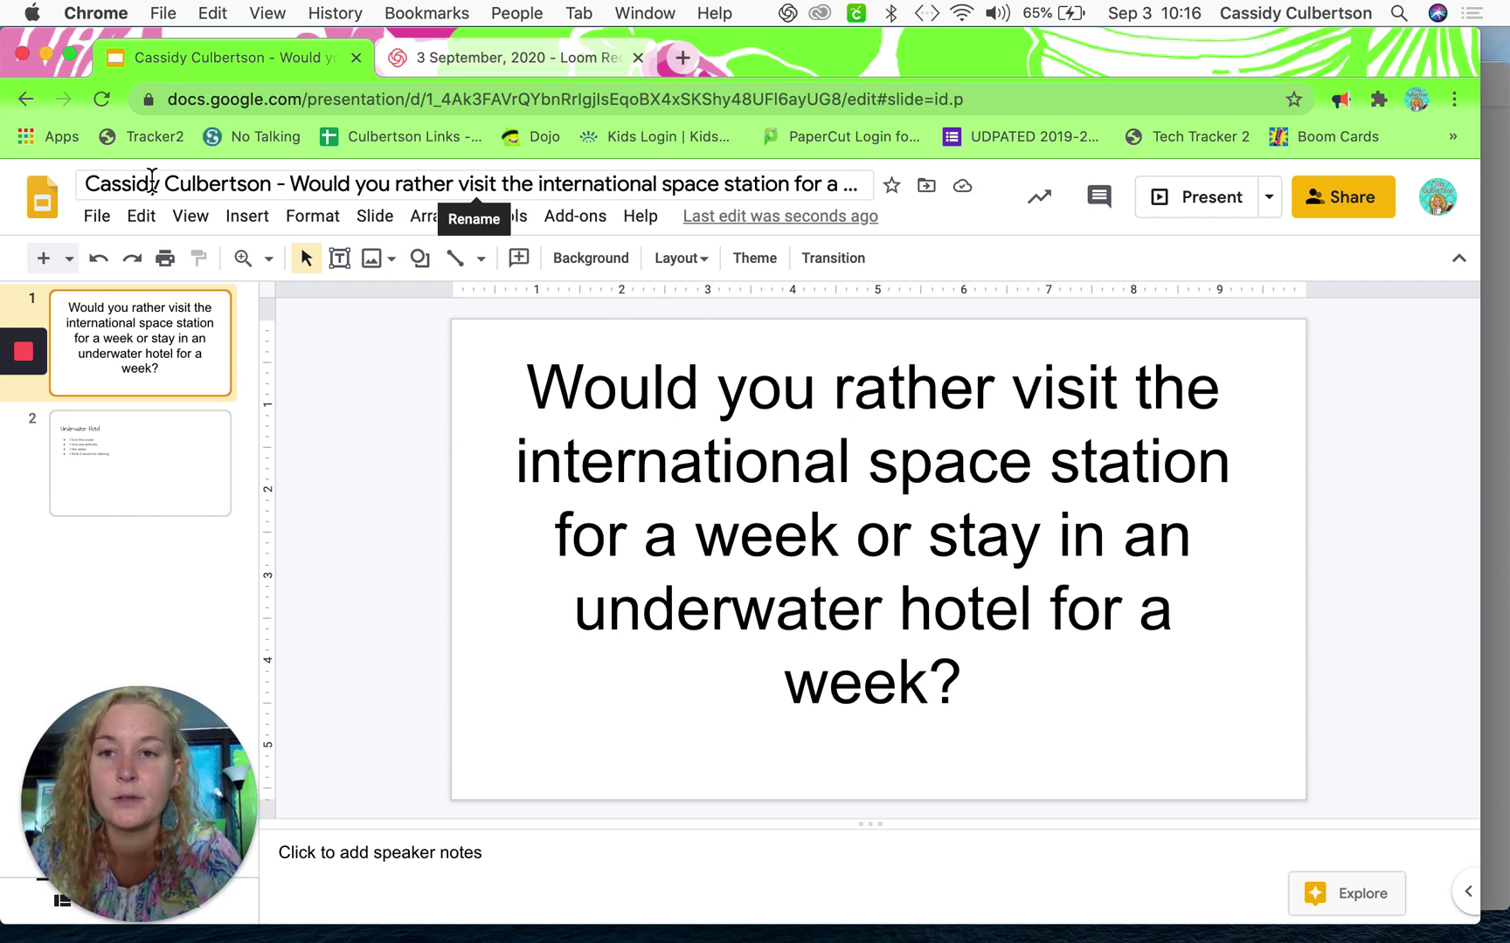
Step: Add slide 2 after slide 1 and apply the One column text layout to it
left_click(376, 219)
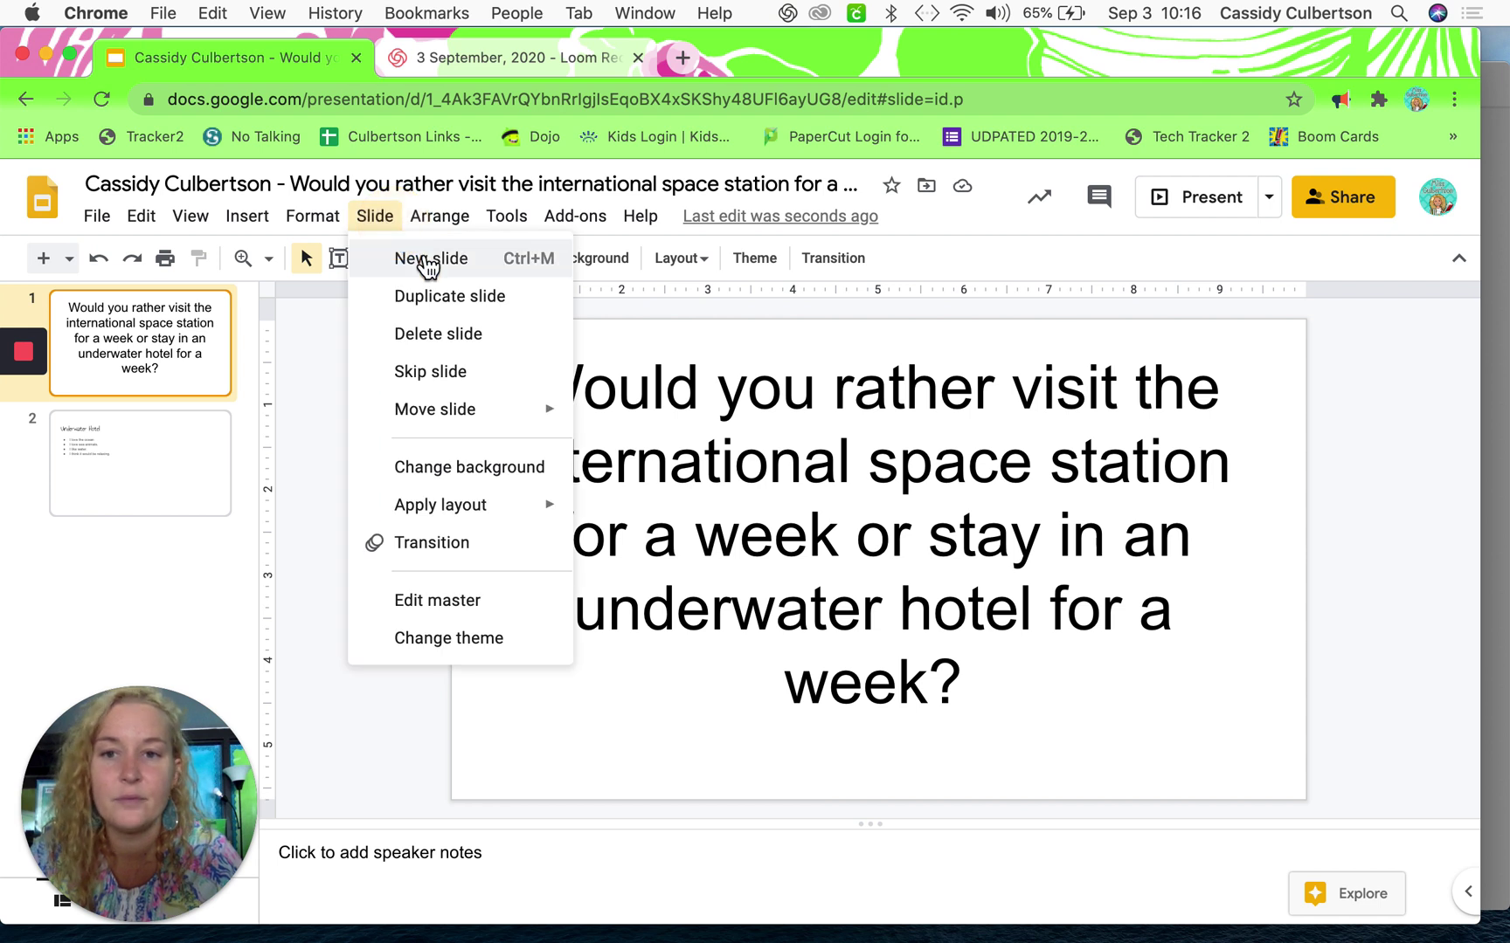
left_click(428, 260)
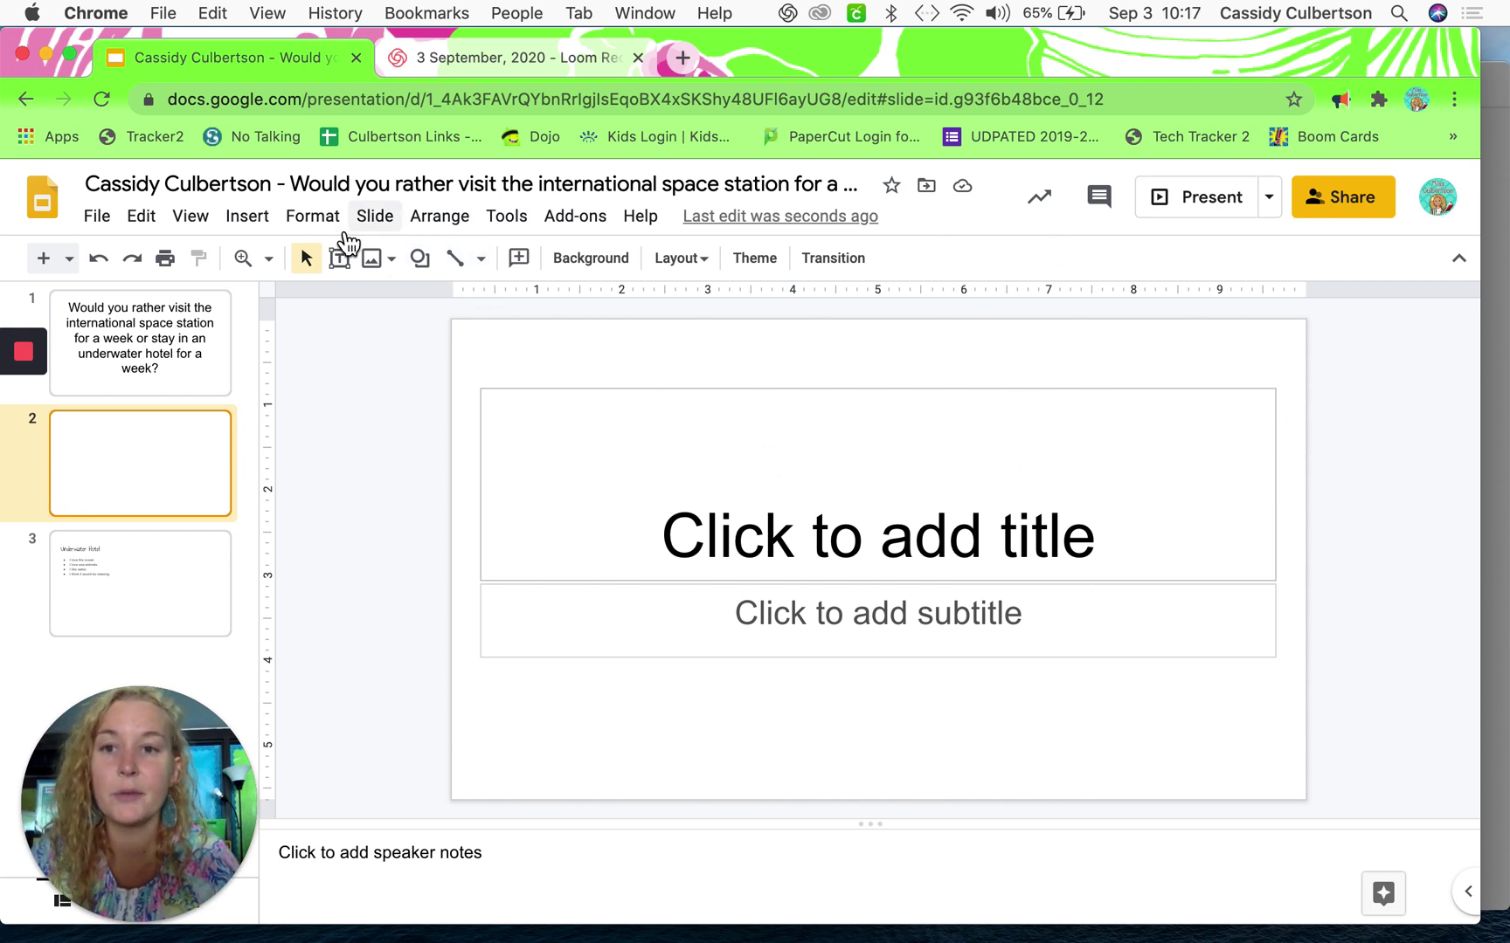
left_click(373, 218)
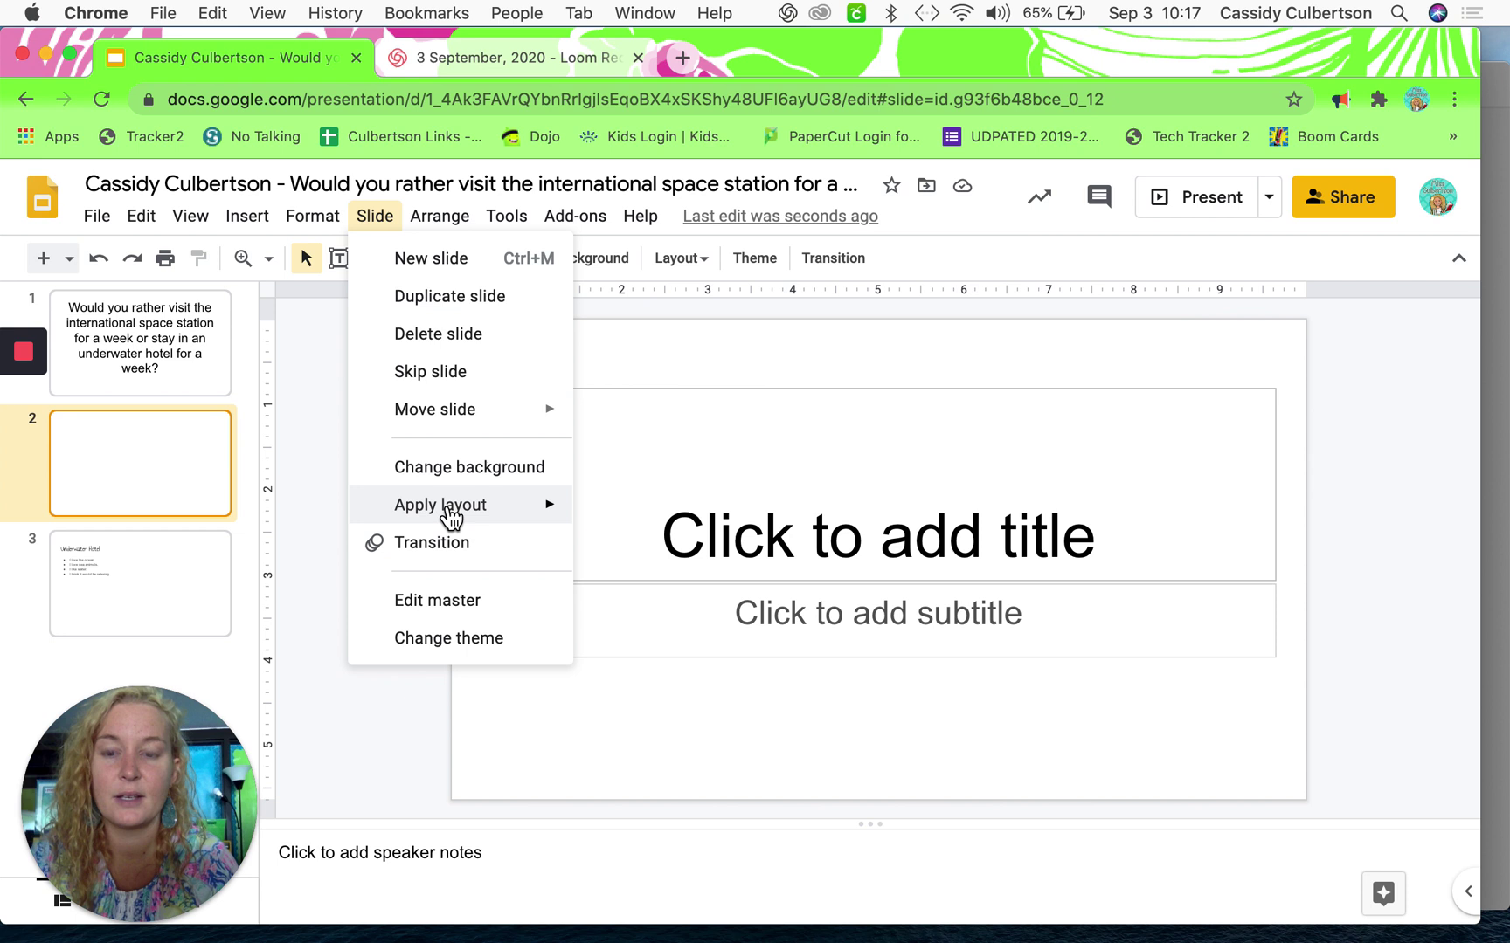
mouse_move(450, 516)
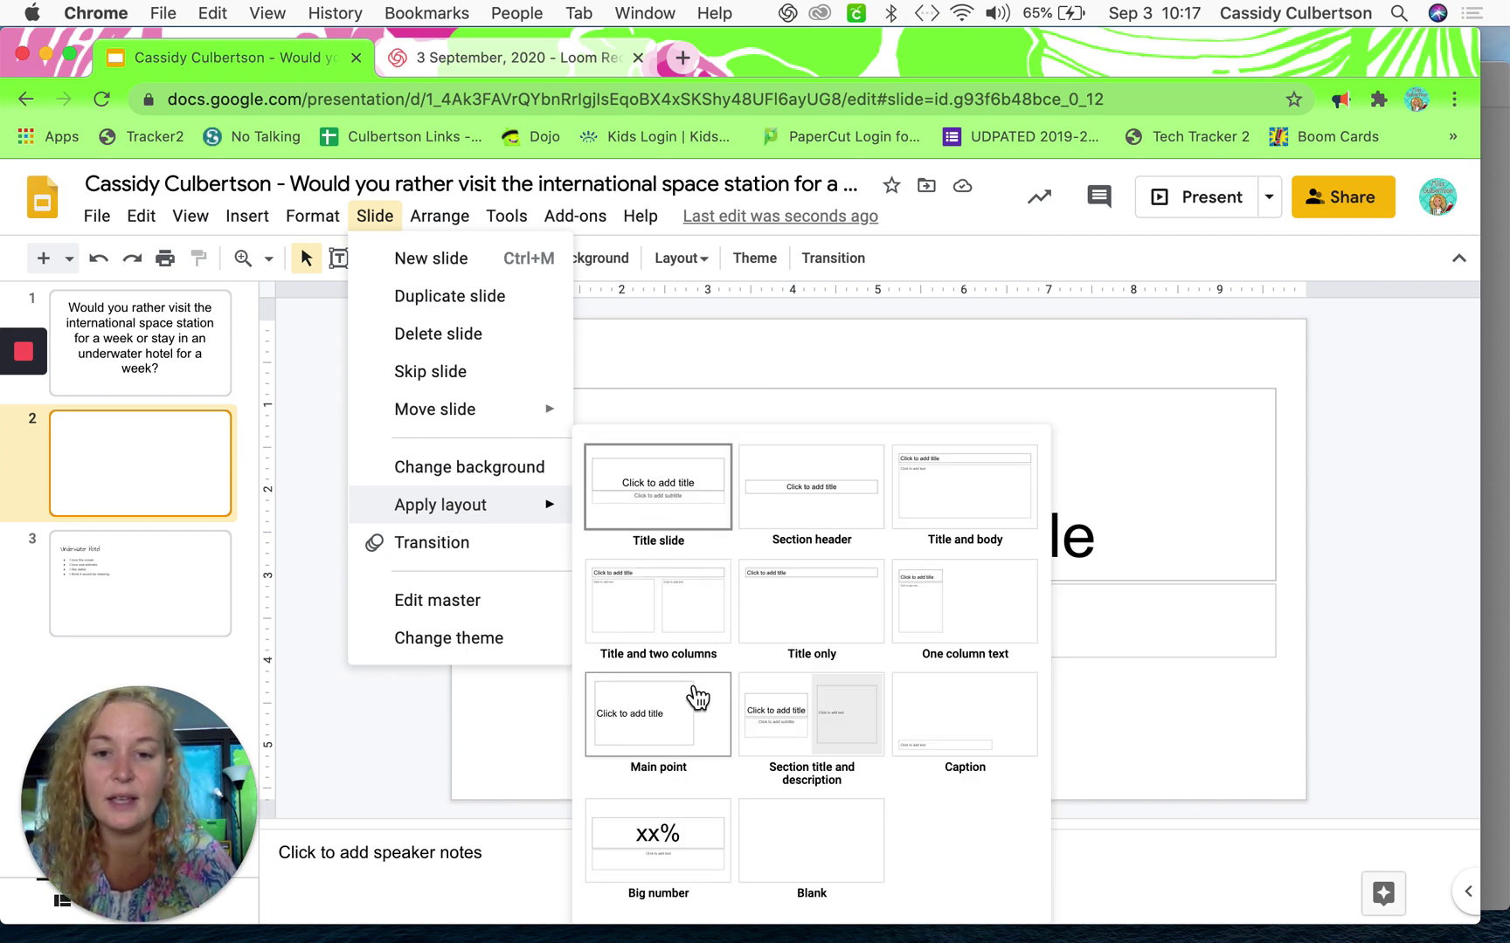
left_click(942, 611)
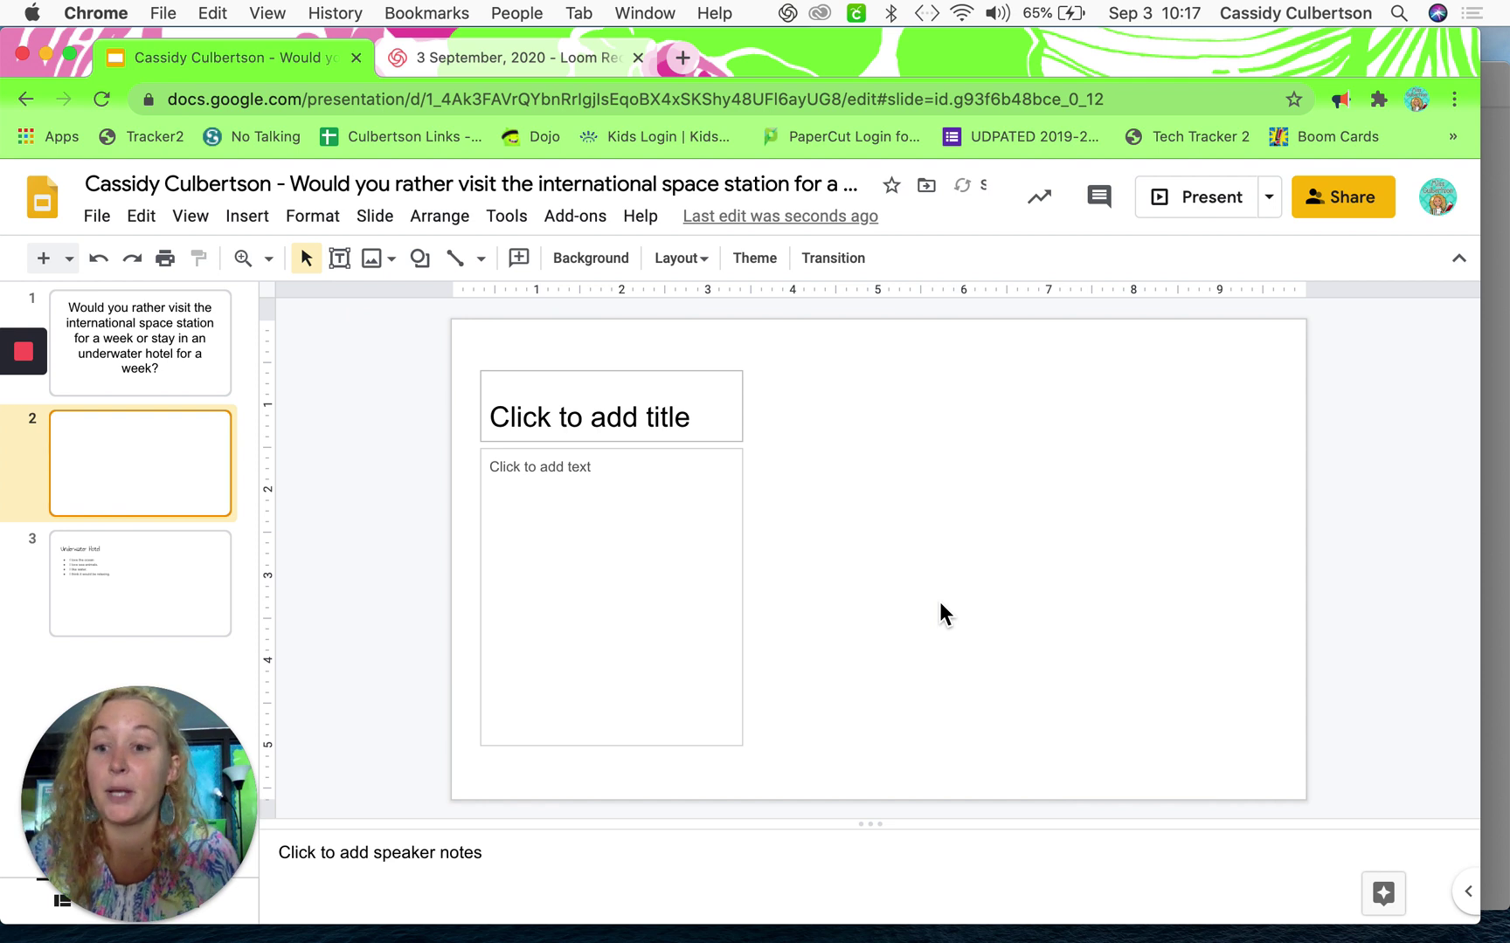
Step: Run a web image search for 'ocean' from the Insert image options
left_click(249, 218)
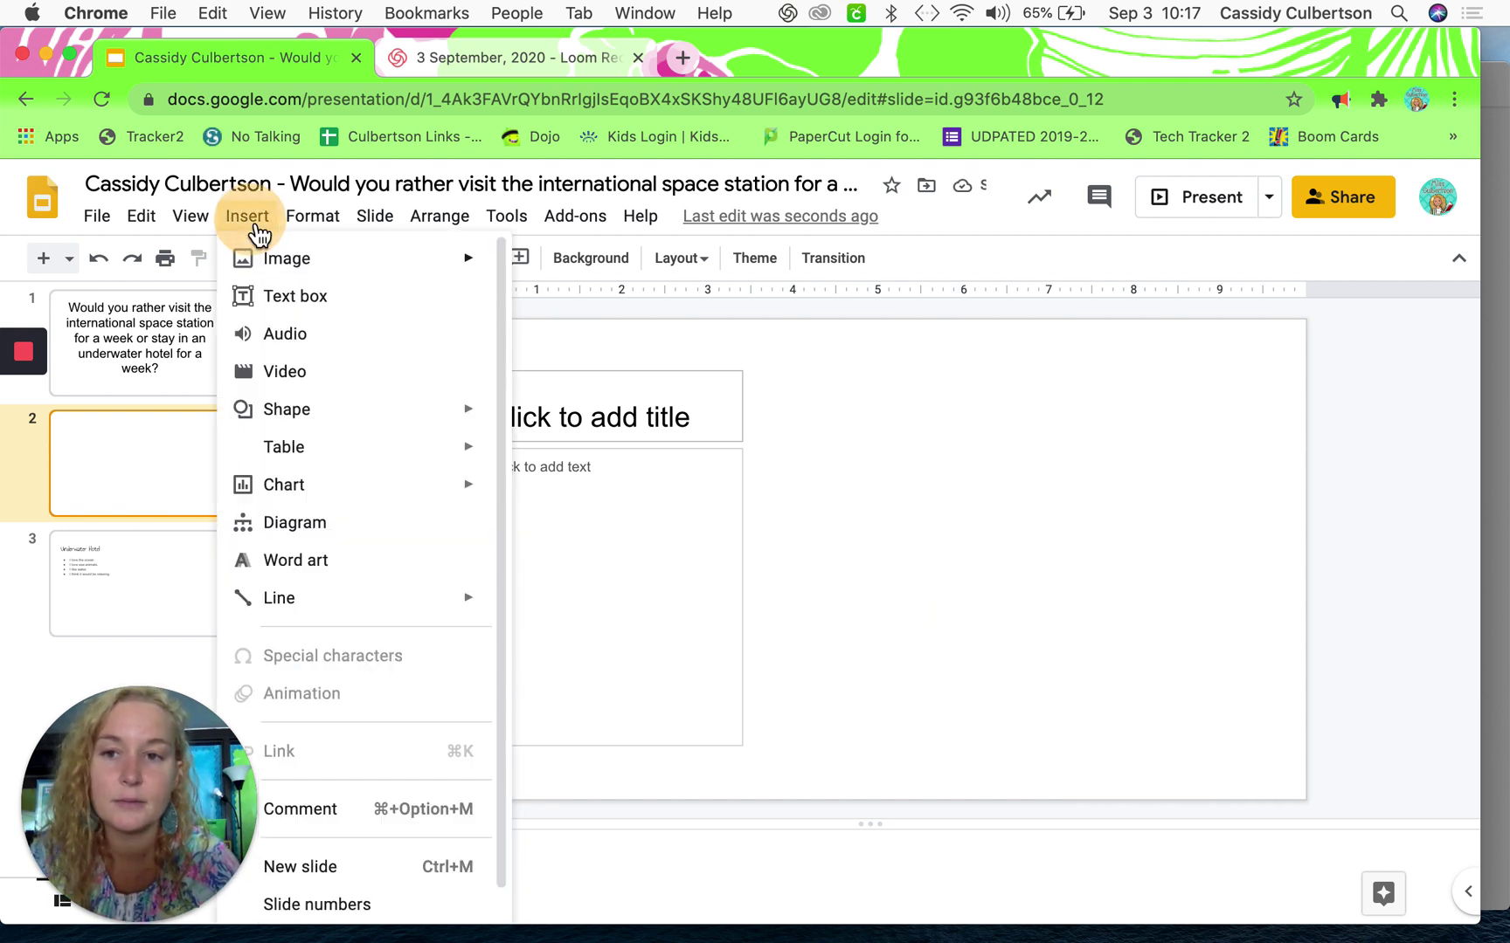
mouse_move(262, 269)
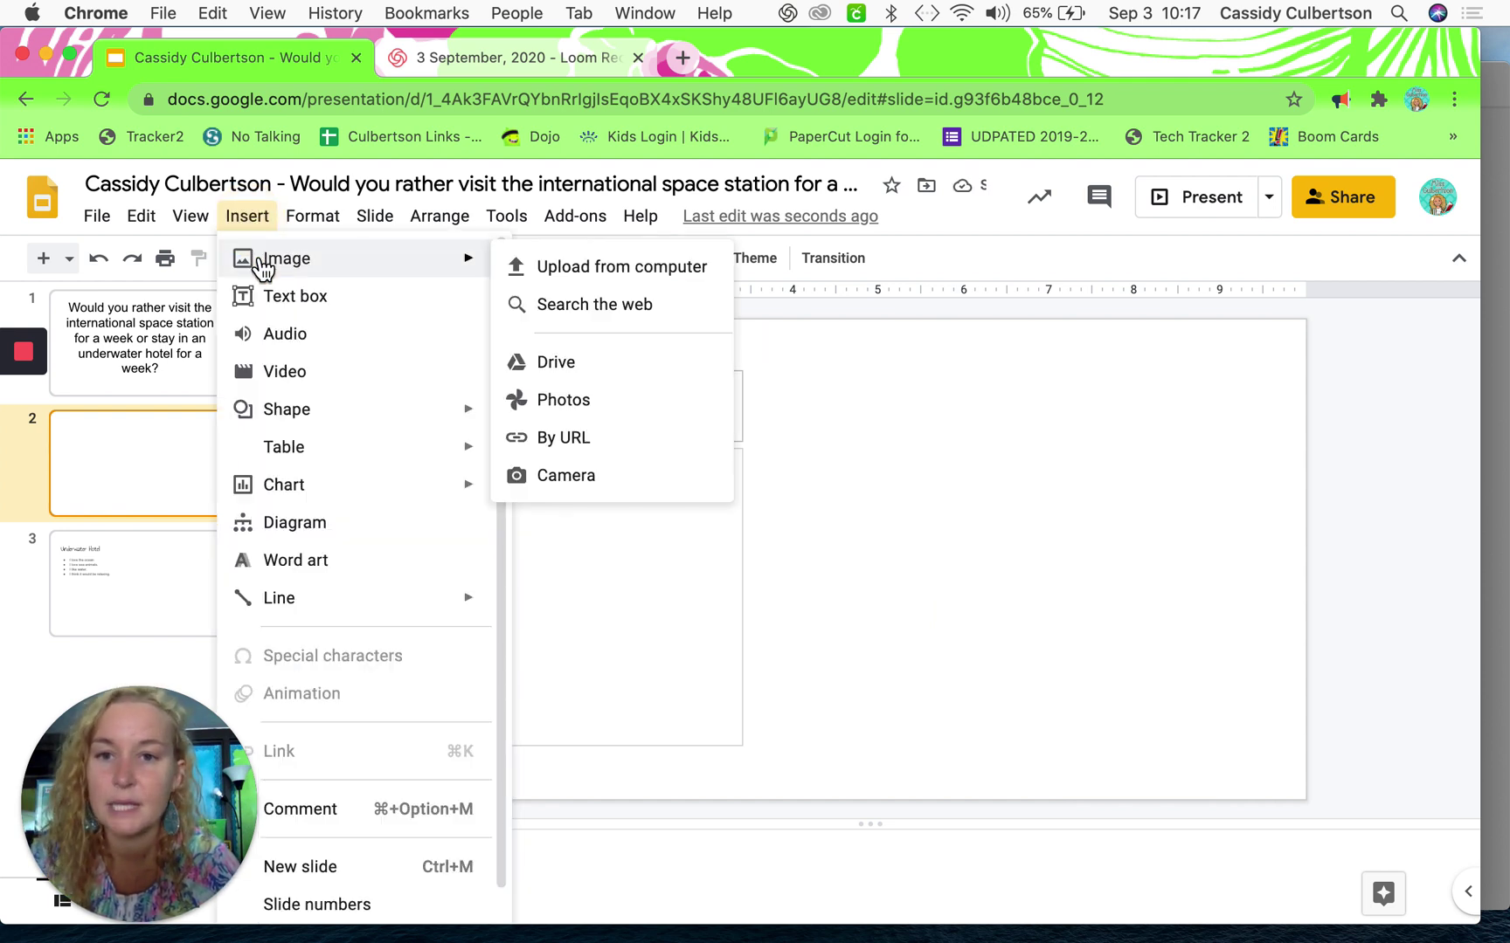
left_click(594, 323)
type("ocean")
left_click(1198, 337)
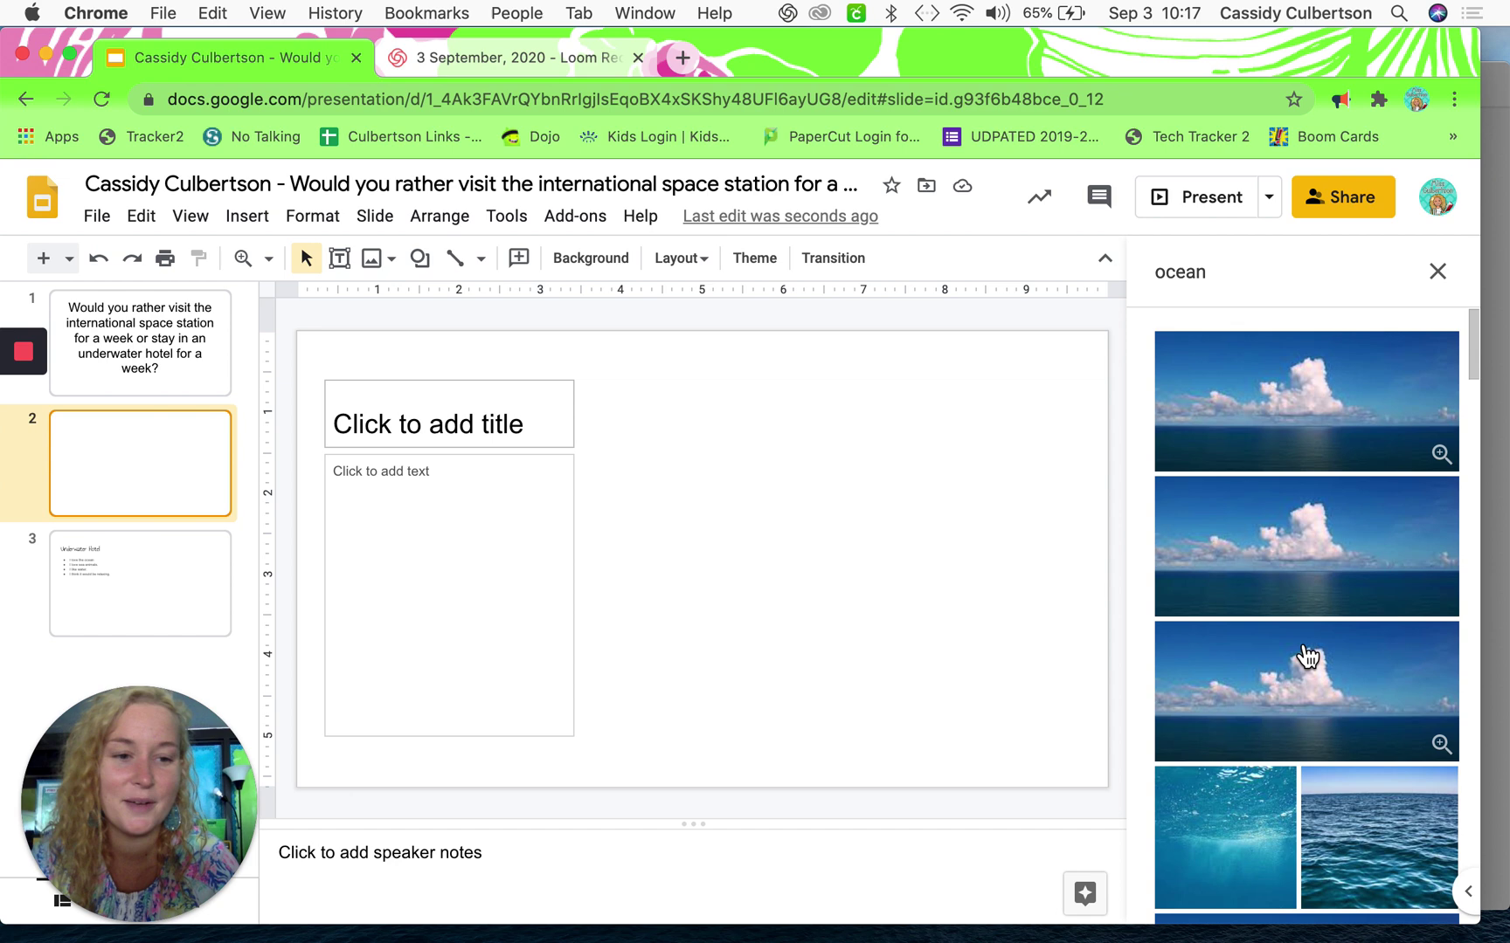
Step: Insert the sunset wave-splash photo, shrink it, and move it to the slide's right side
scroll(1307, 659, "down", 5)
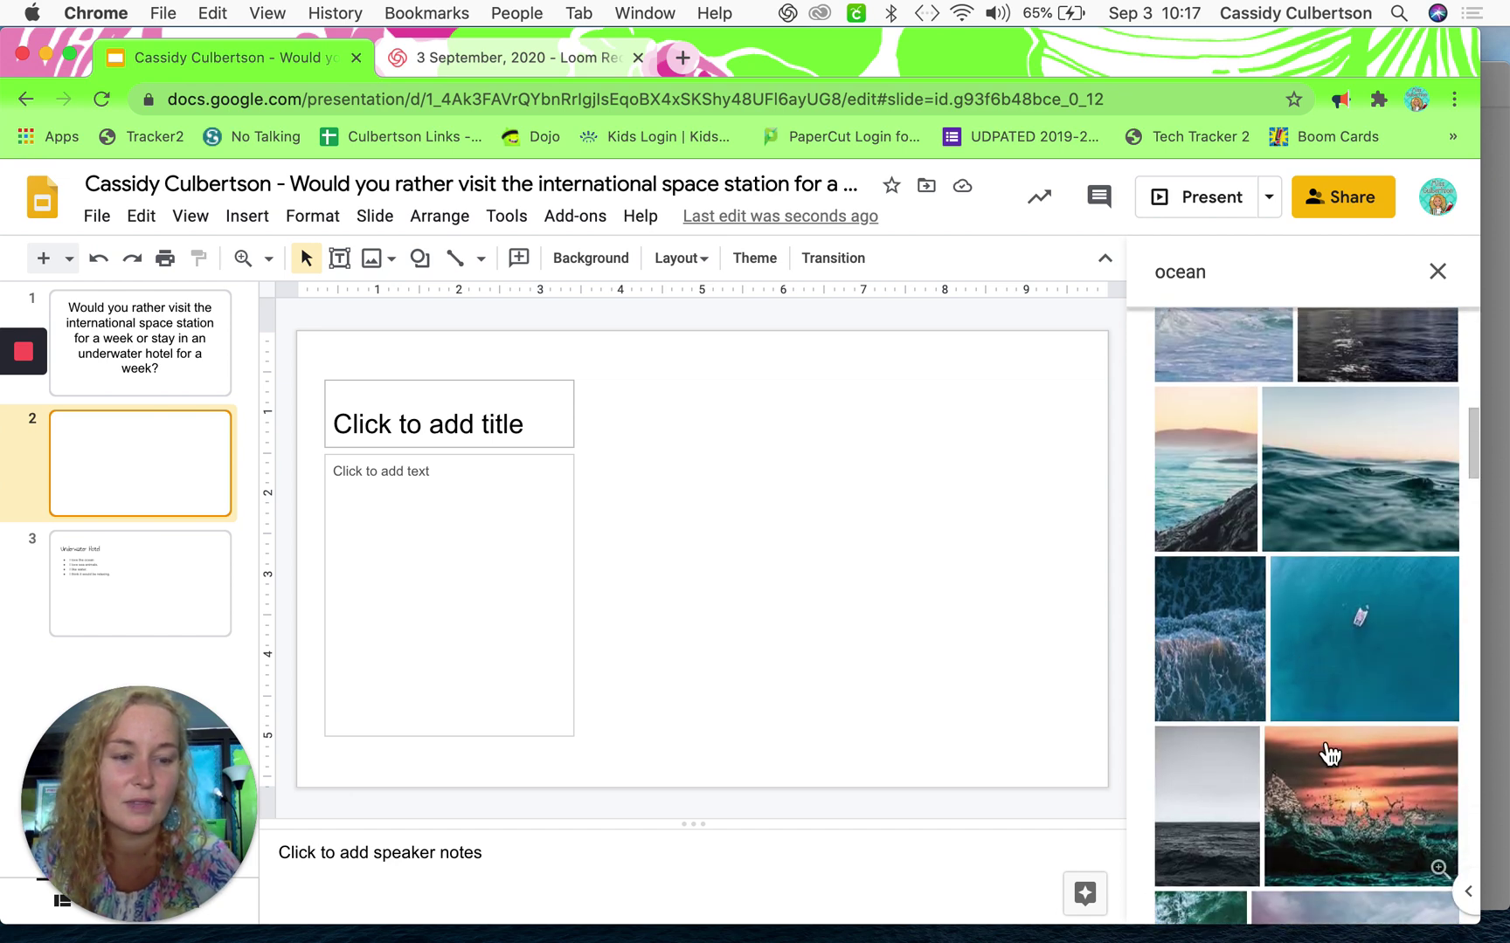
left_click(1330, 753)
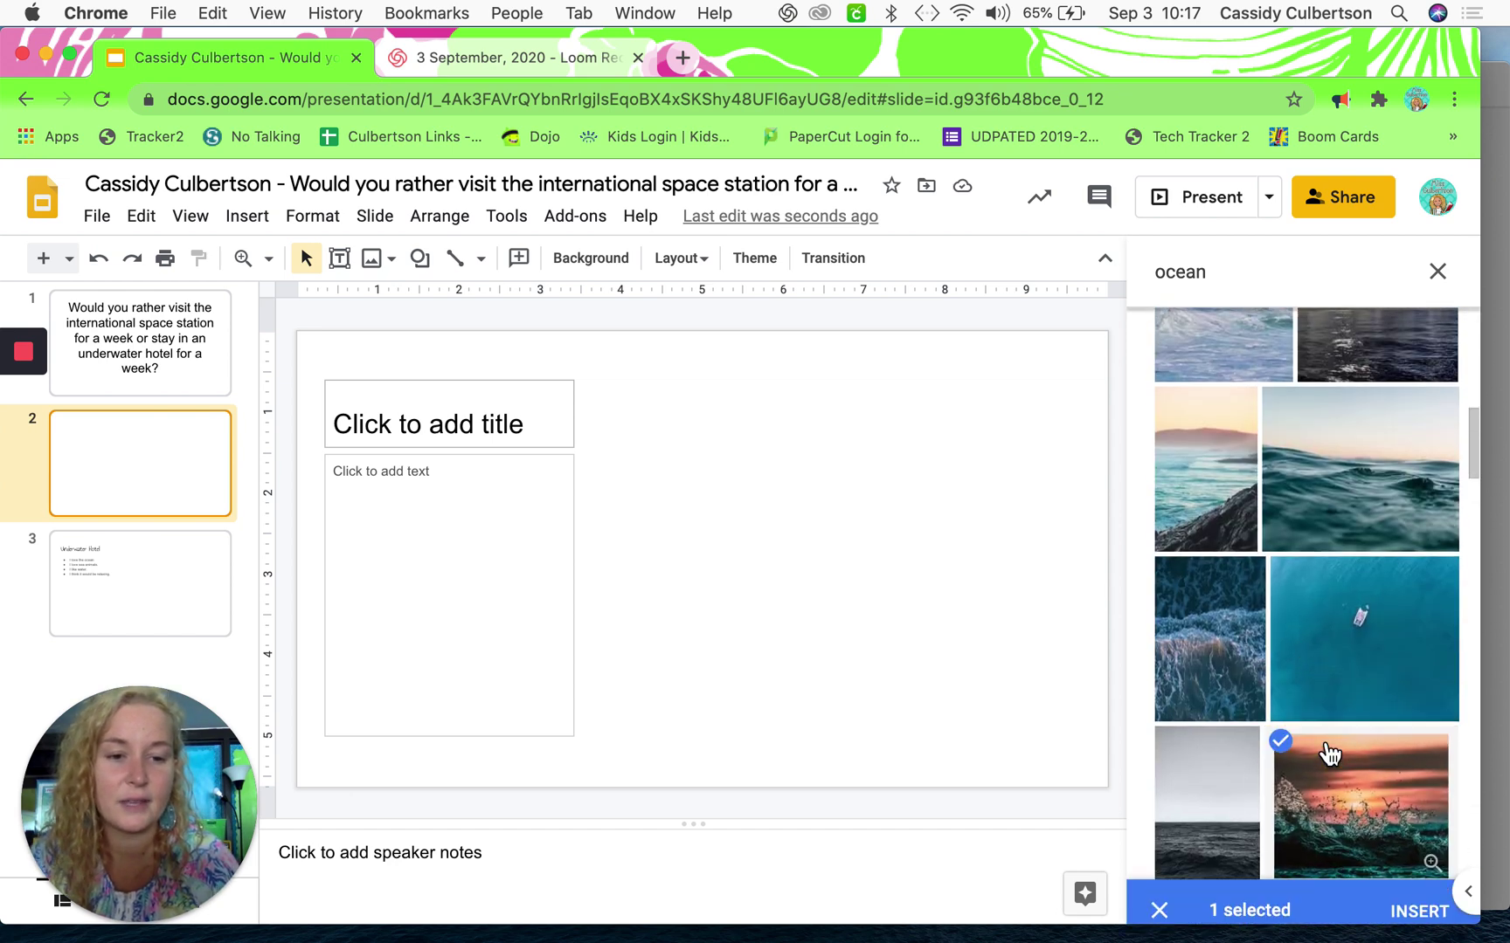
left_click(1408, 910)
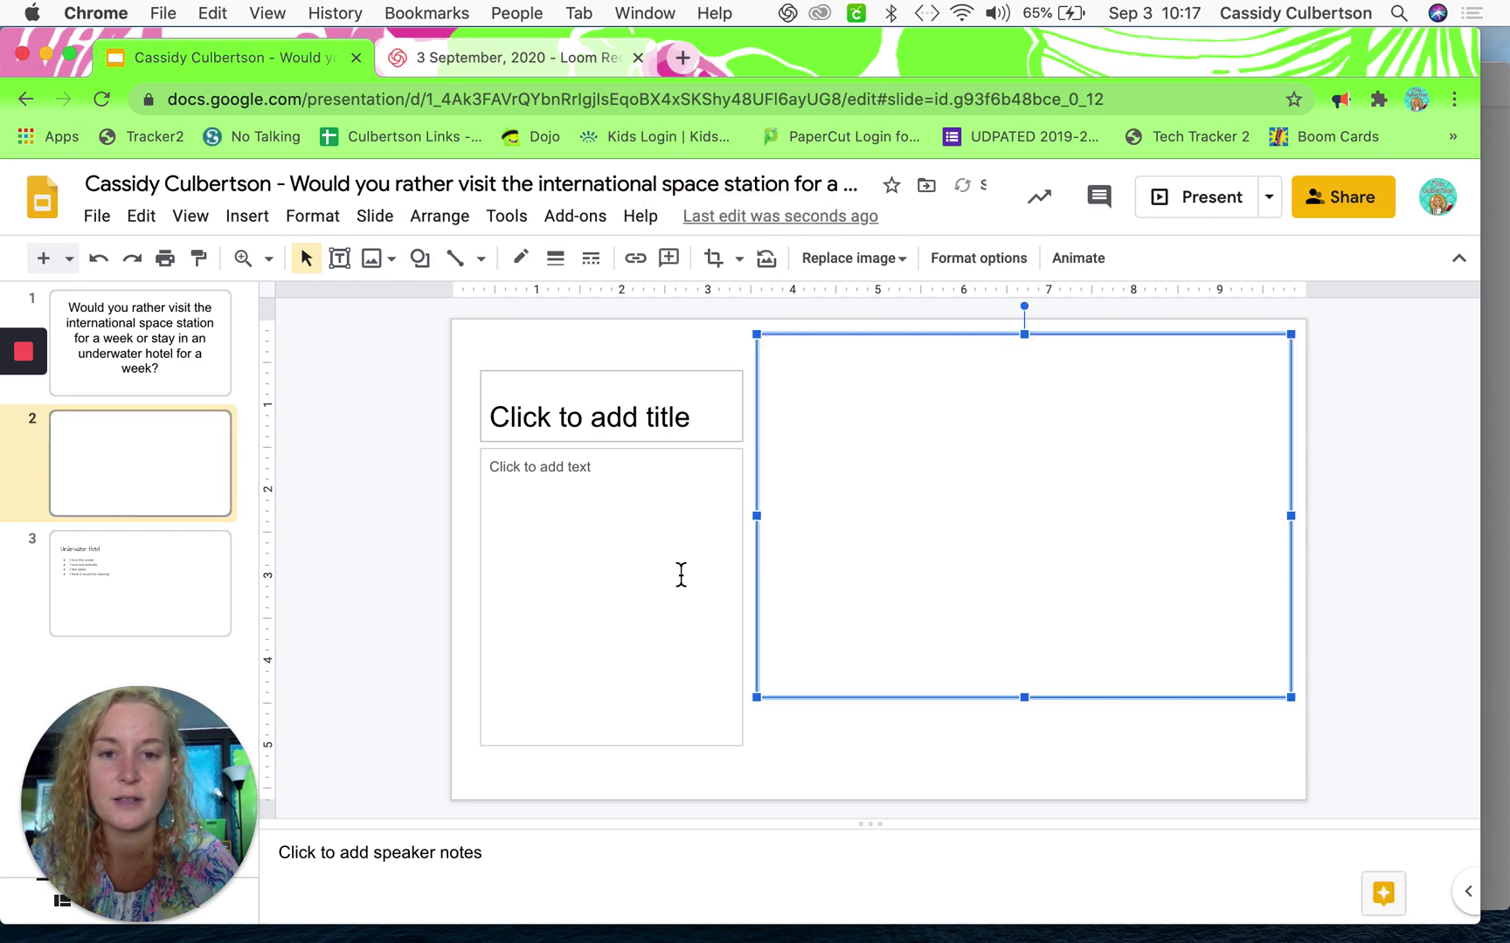
left_click_drag(756, 335, 813, 370)
left_click_drag(1060, 473, 1048, 520)
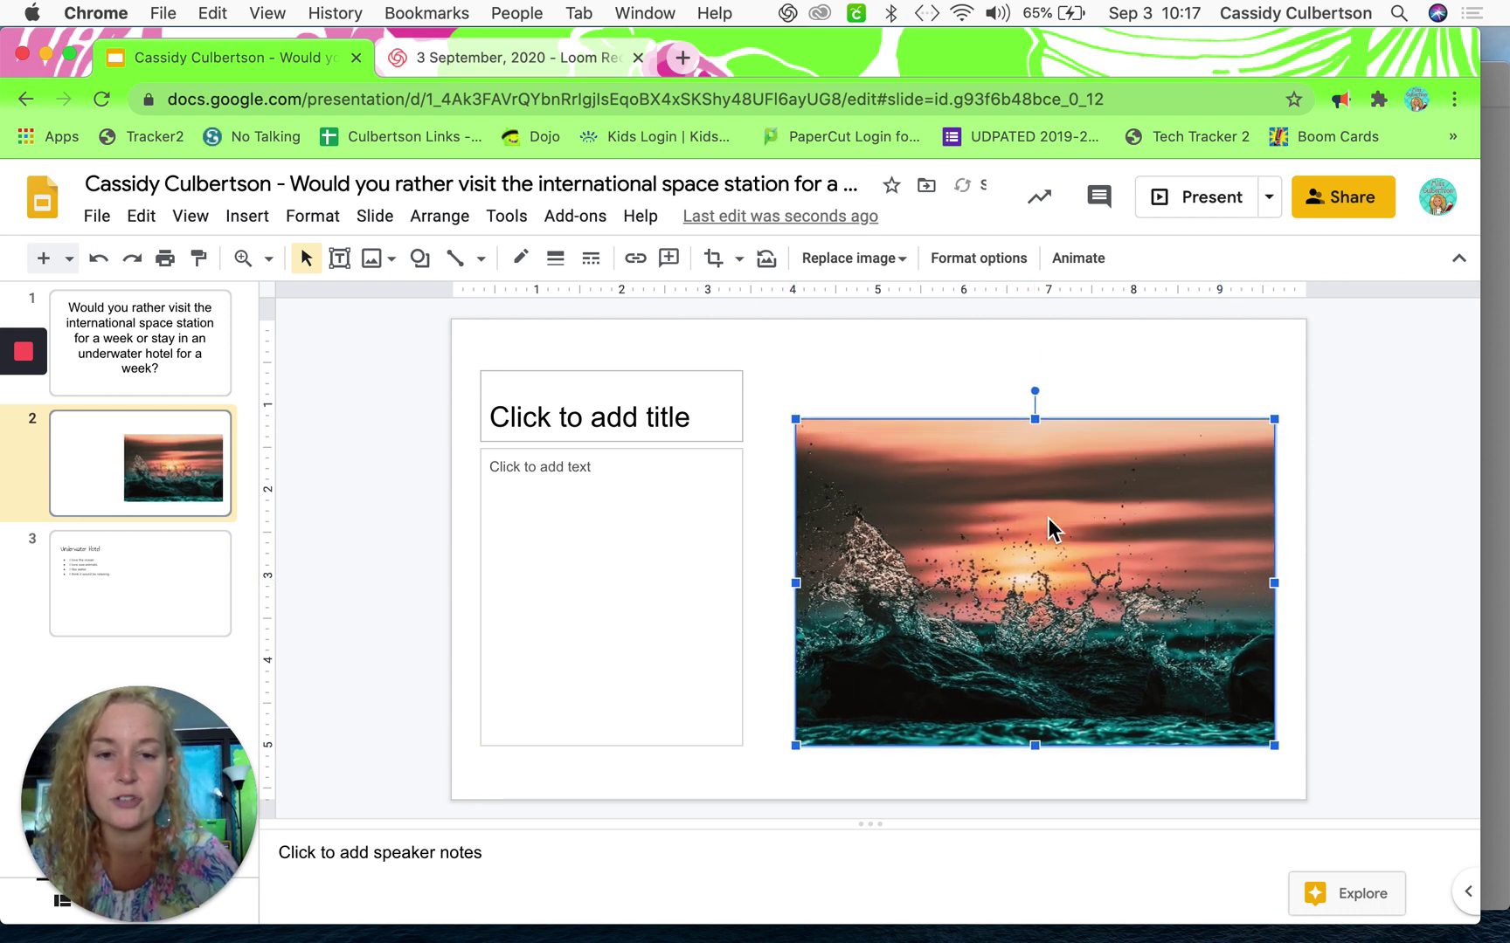
Step: Enter 'Underwater Hotel' in the title placeholder and select the title box
left_click(626, 421)
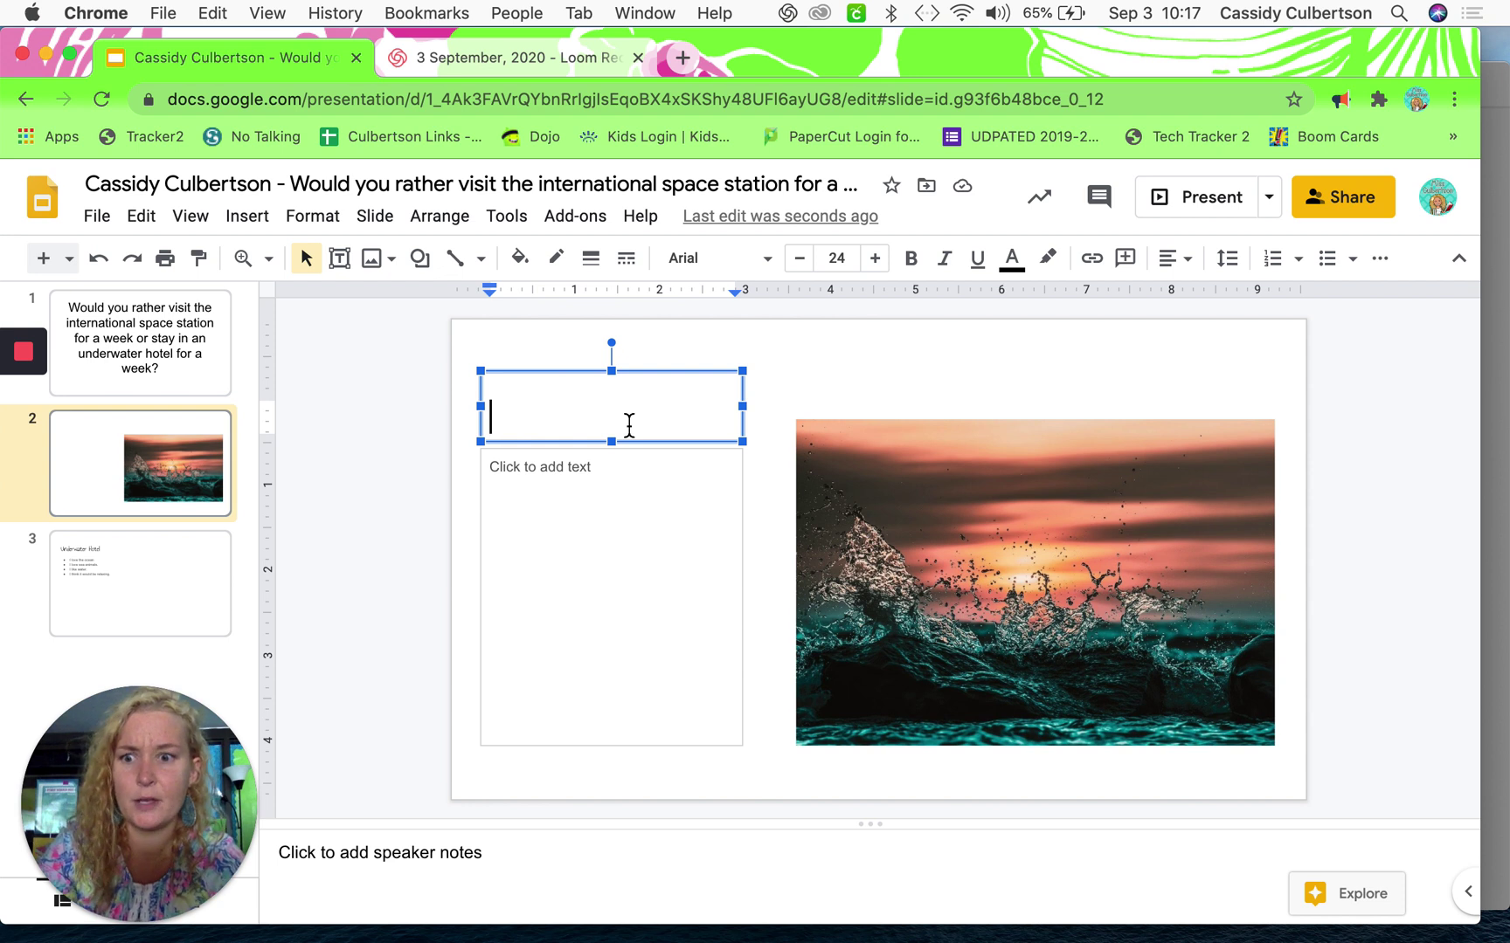
type("Under")
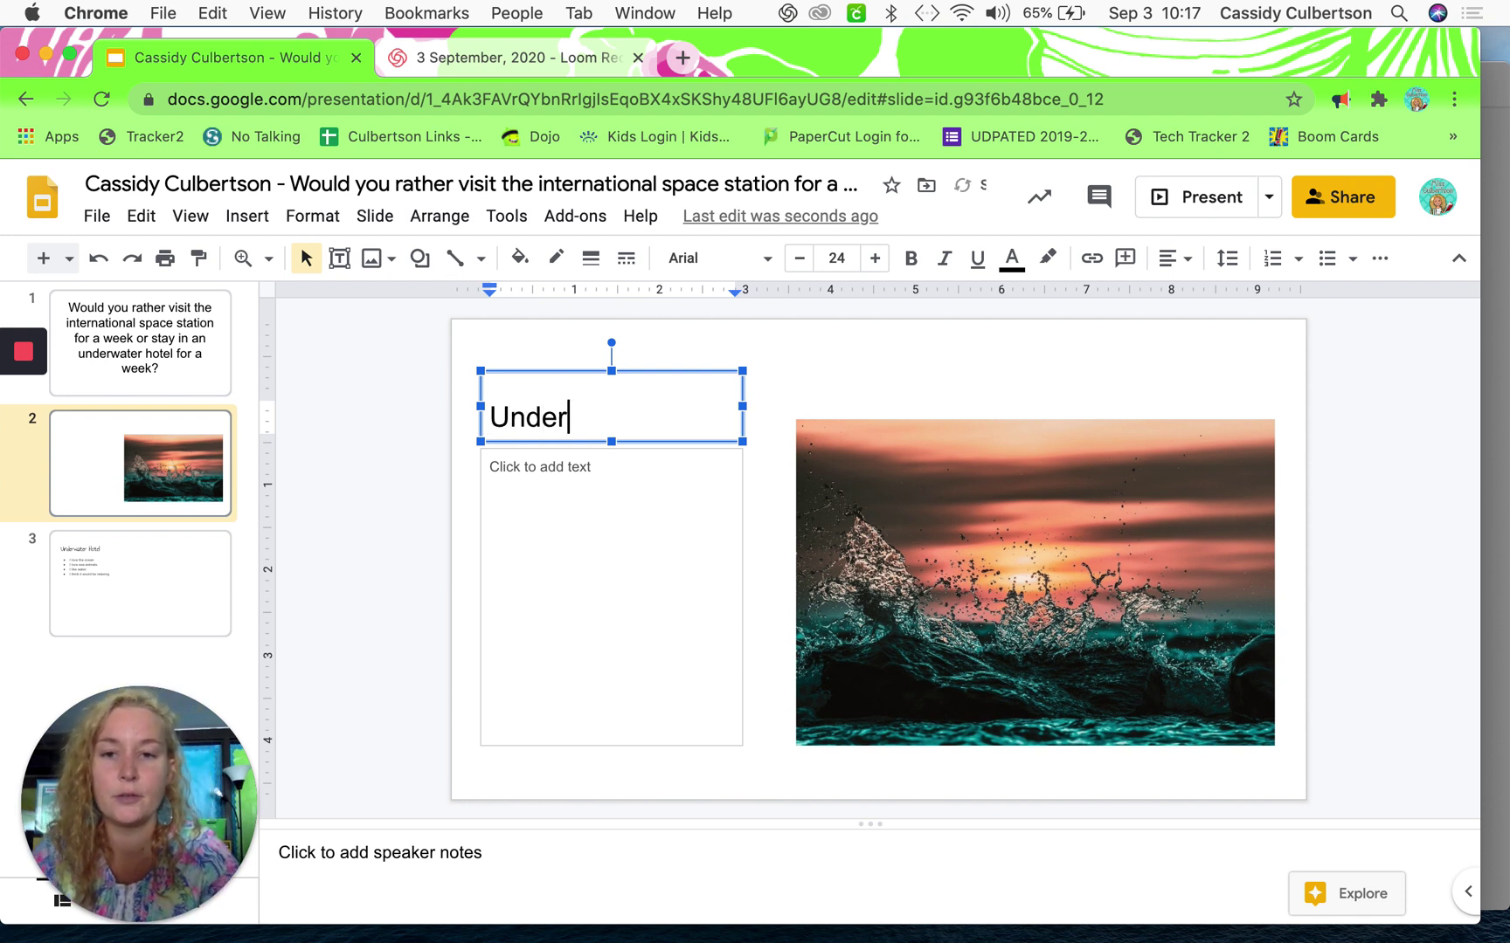
type("water Hotel")
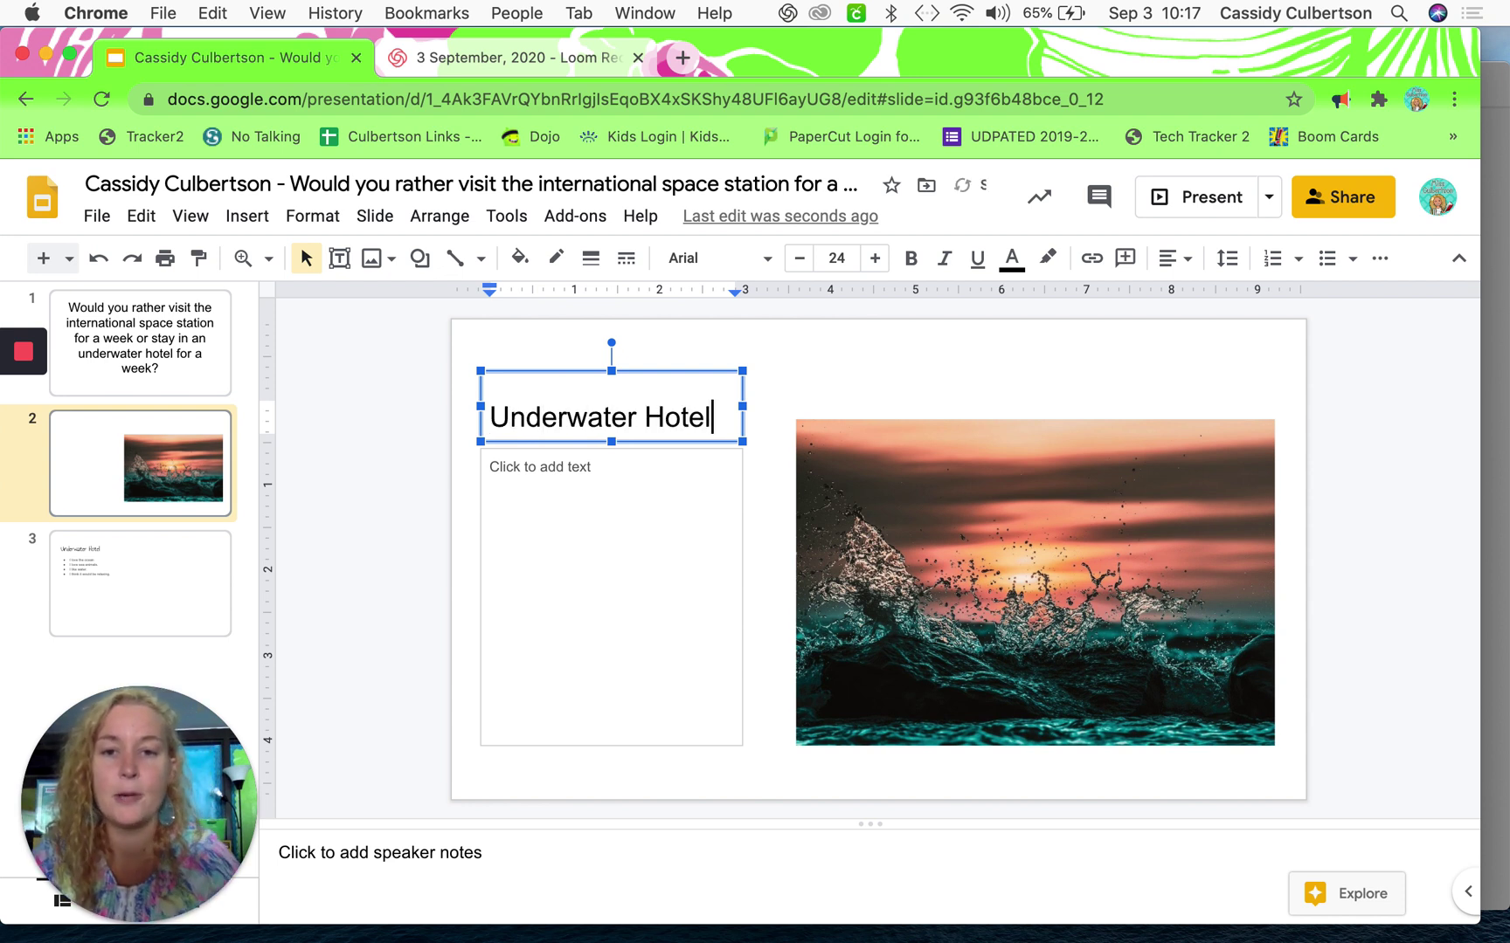
left_click(518, 382)
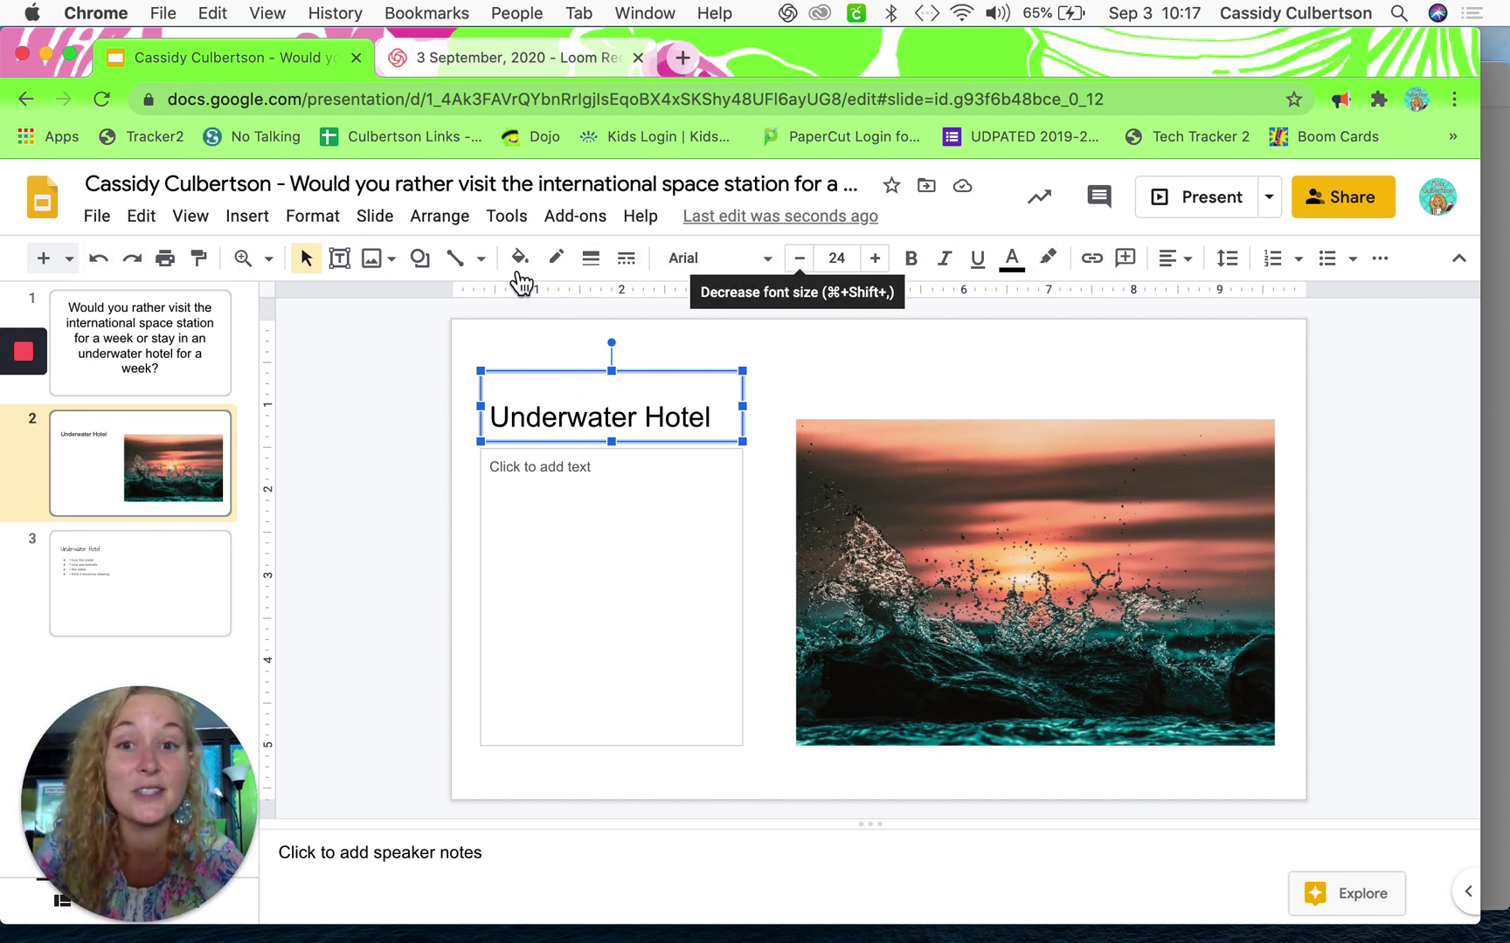
Step: Try Beth Ellen and Alata, enlarge the title two sizes, then settle on Annie Use Your Telescope
left_click(762, 278)
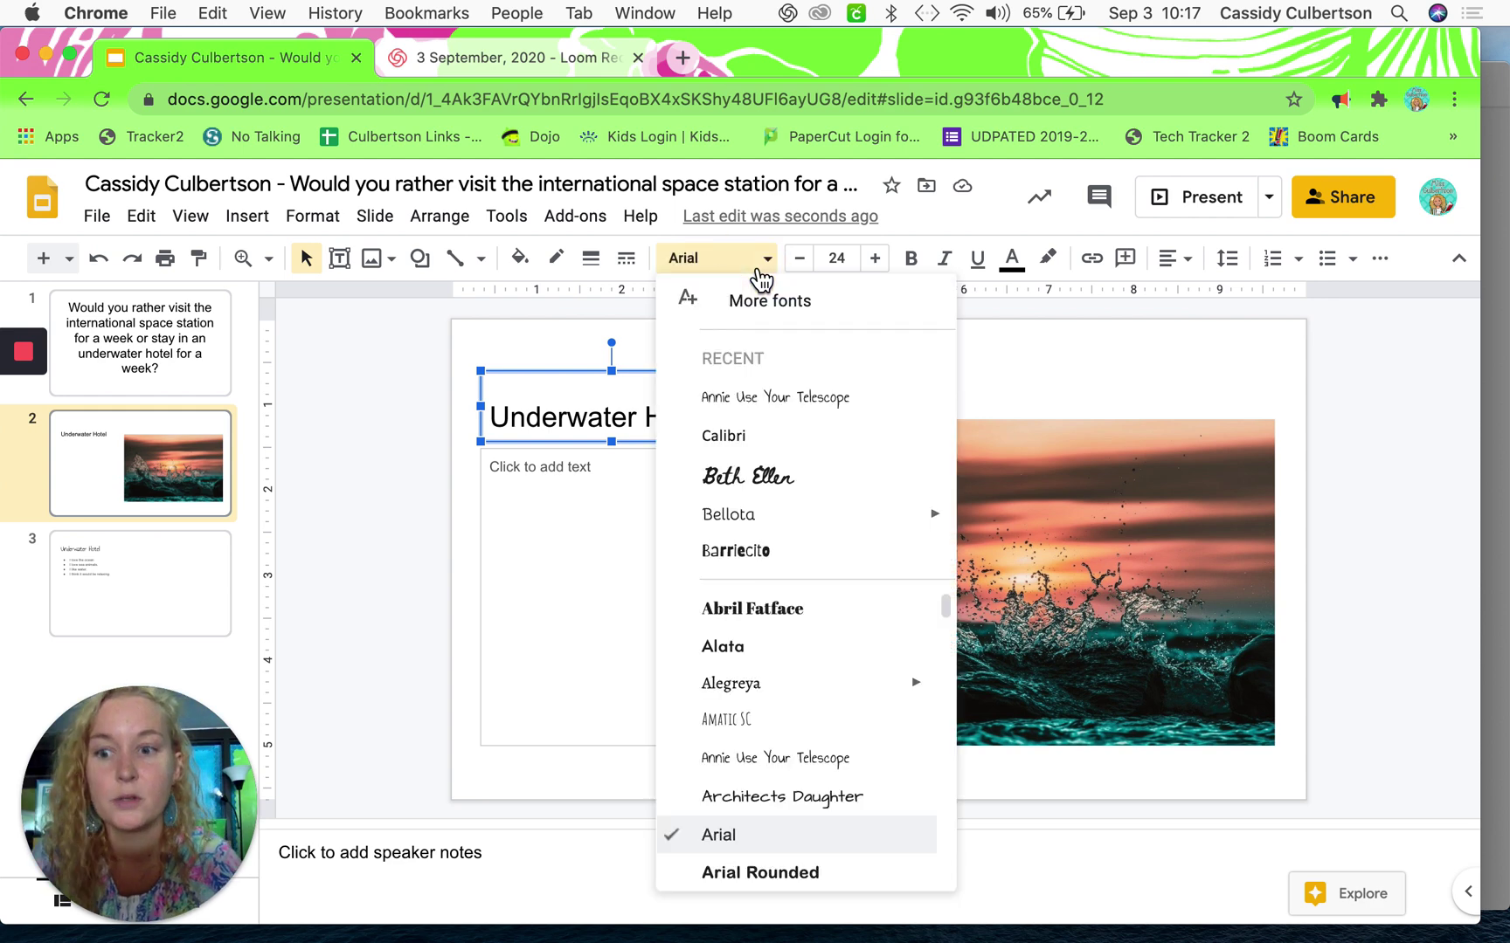
left_click(841, 485)
left_click(884, 277)
left_click(880, 273)
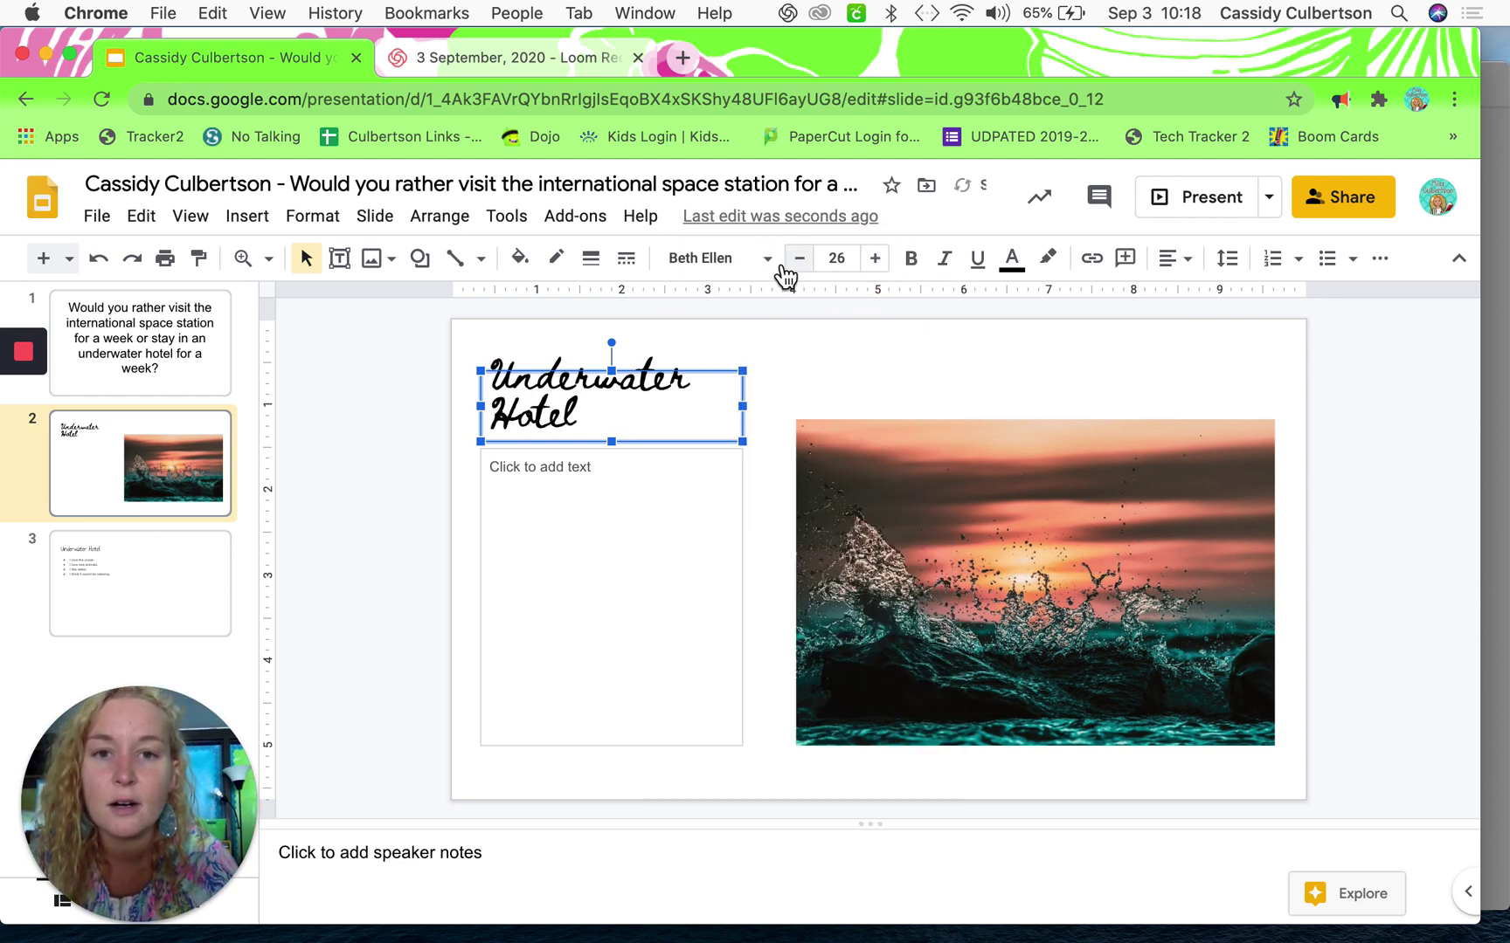
left_click(776, 278)
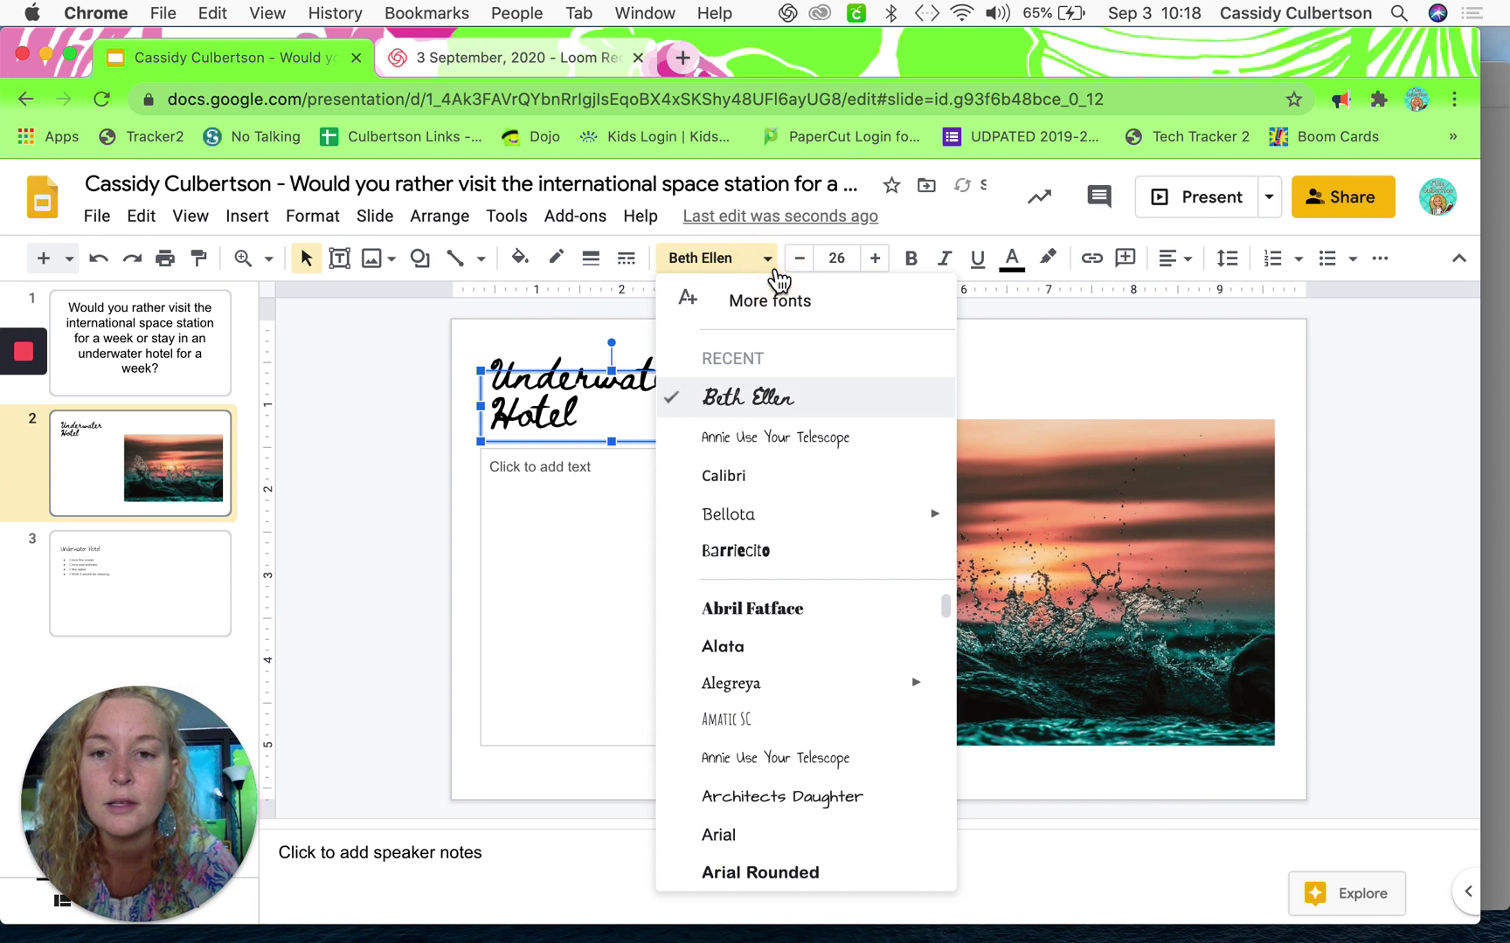
left_click(757, 651)
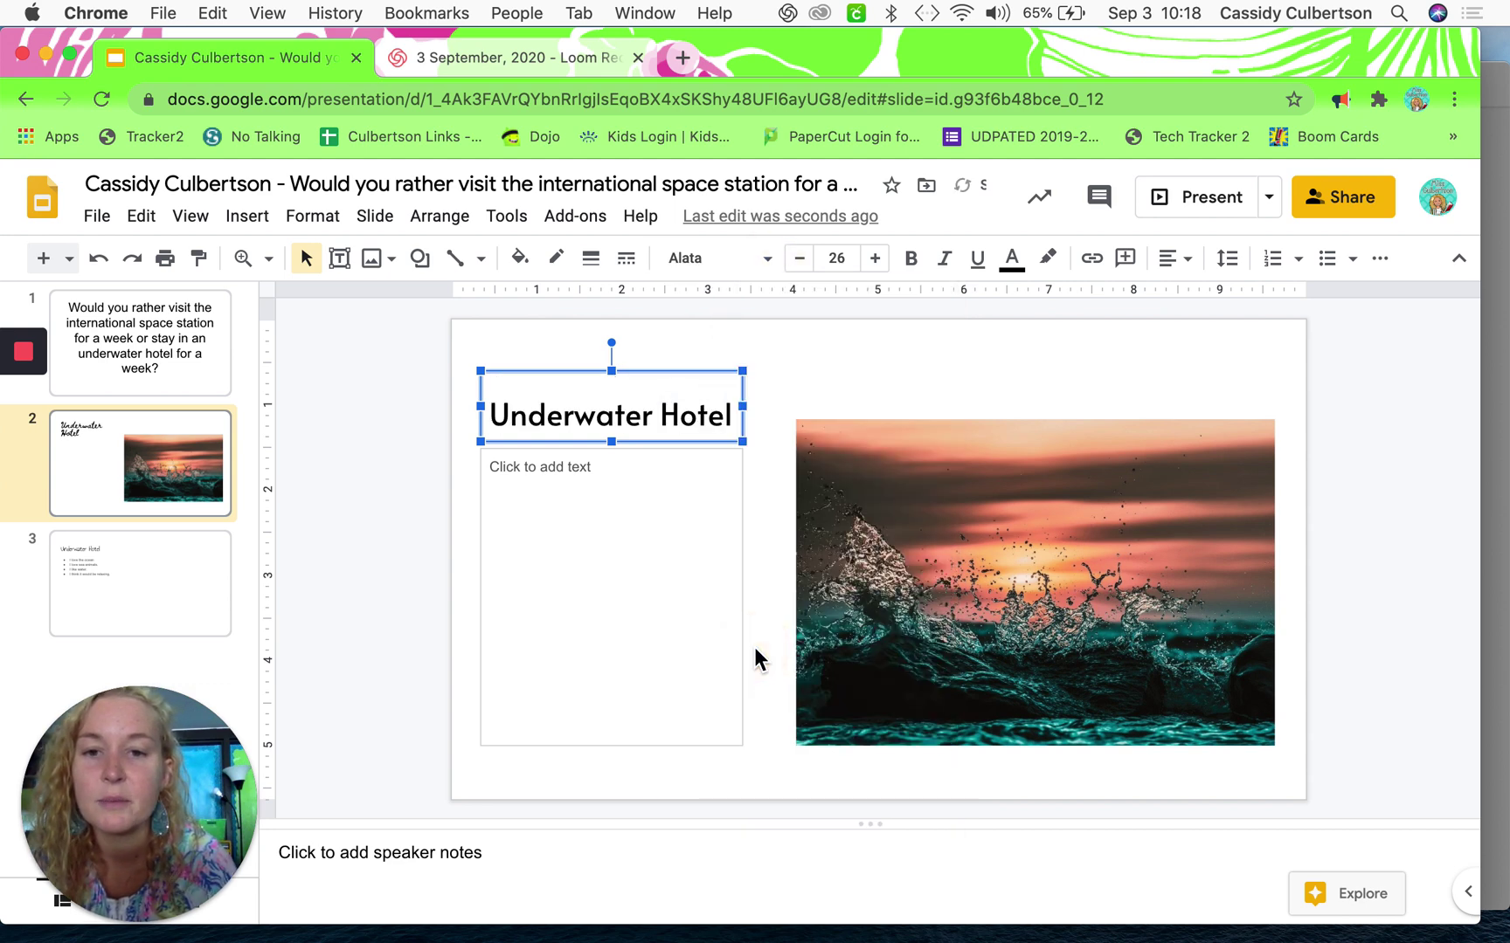
left_click(738, 261)
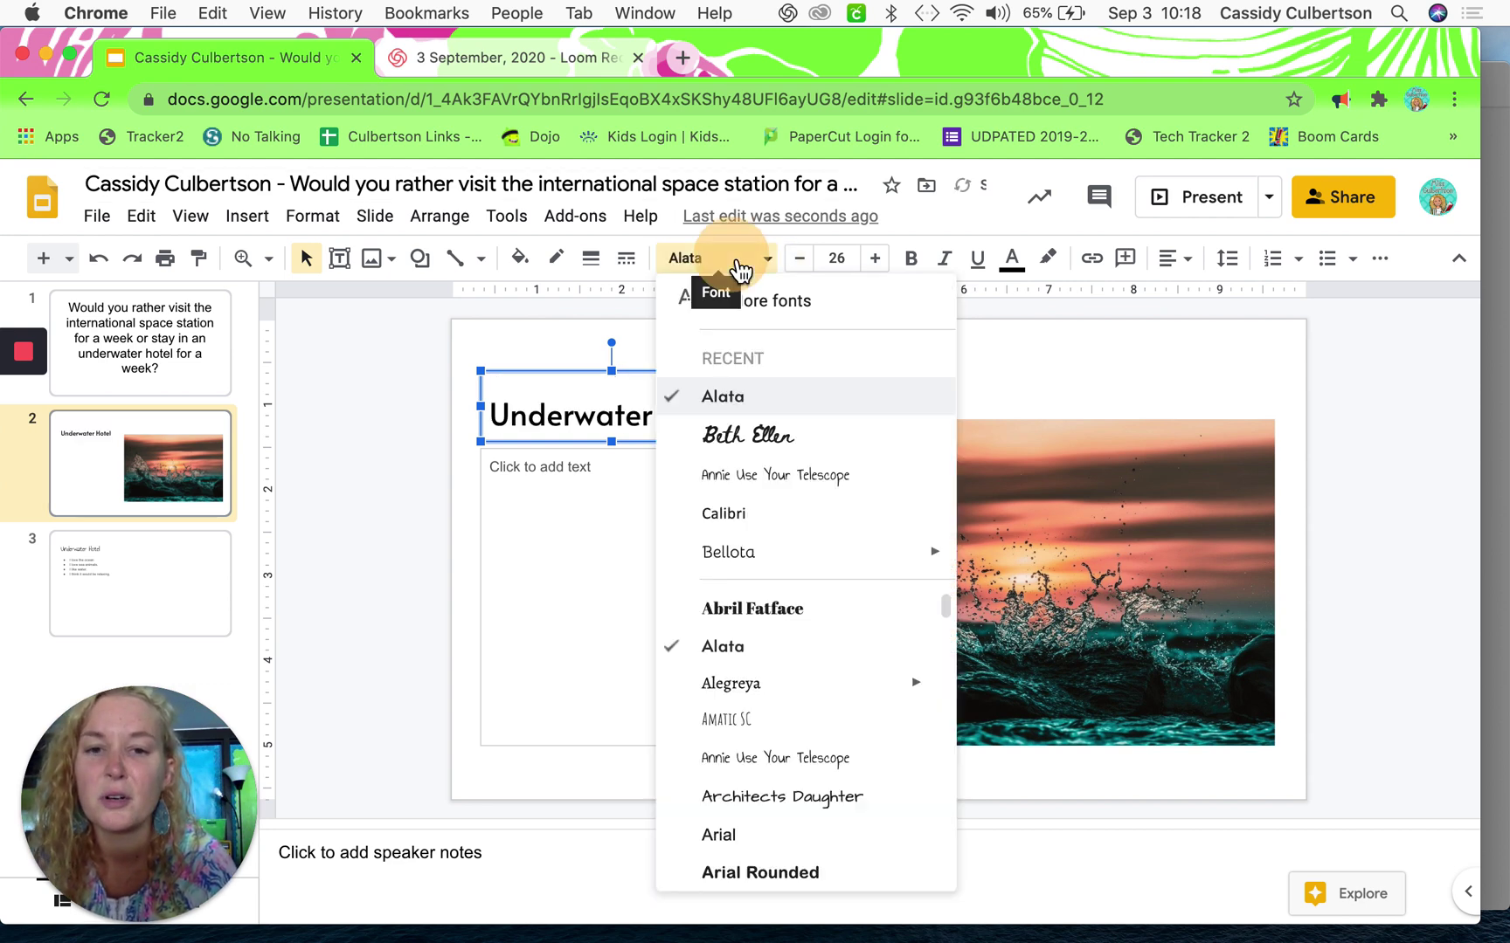
left_click(765, 472)
left_click(666, 505)
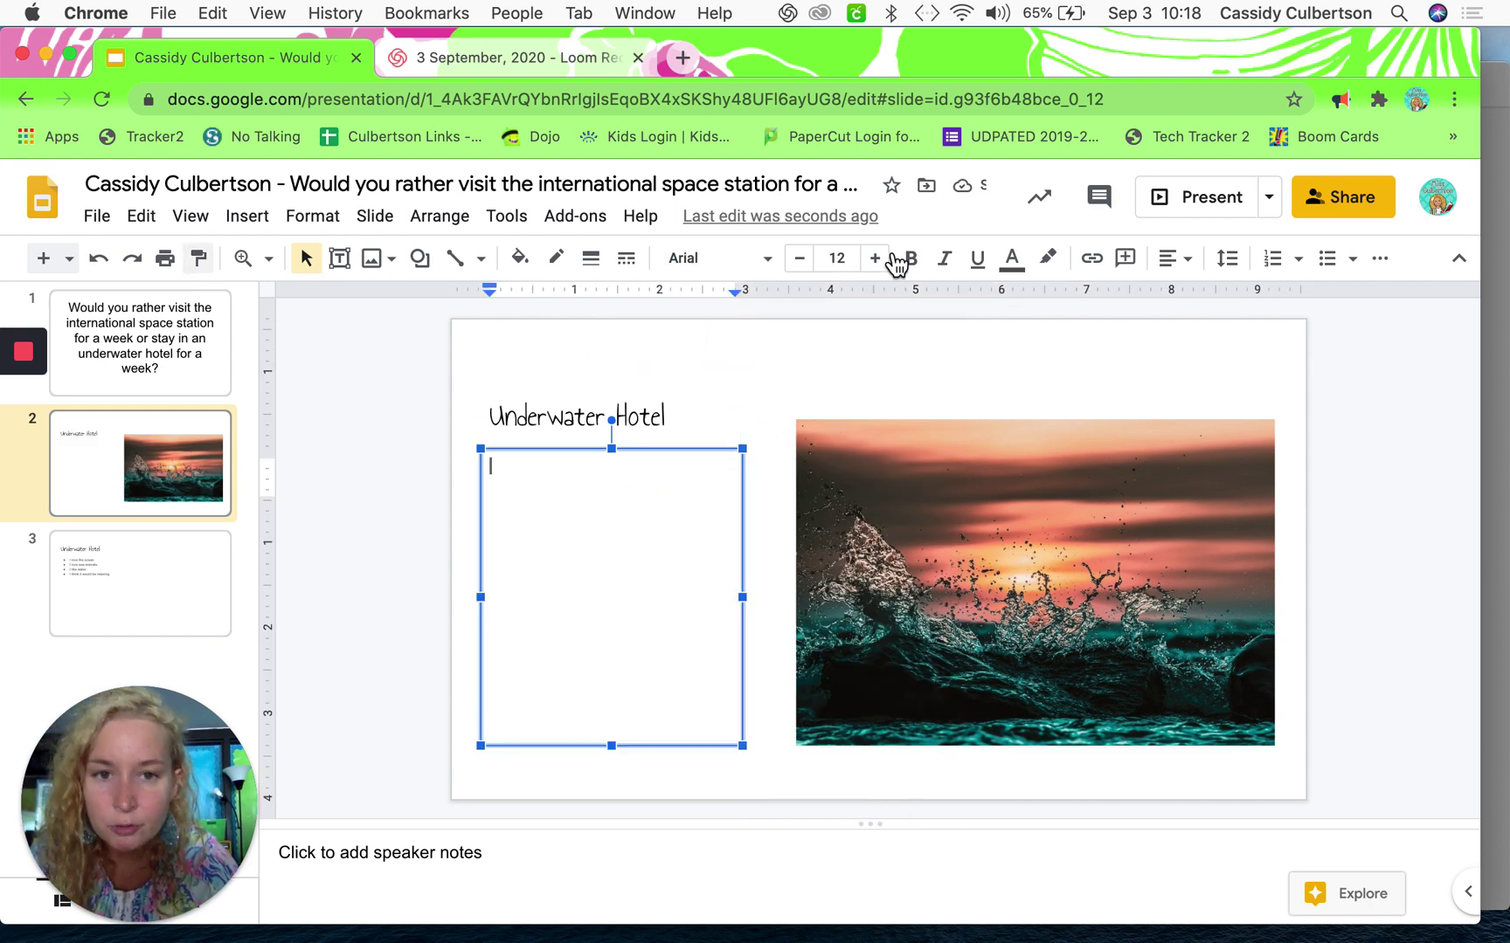
Step: Make the body a bulleted list: 'I like the ocean.' and the sea-creatures-at-night sentence
left_click(1331, 259)
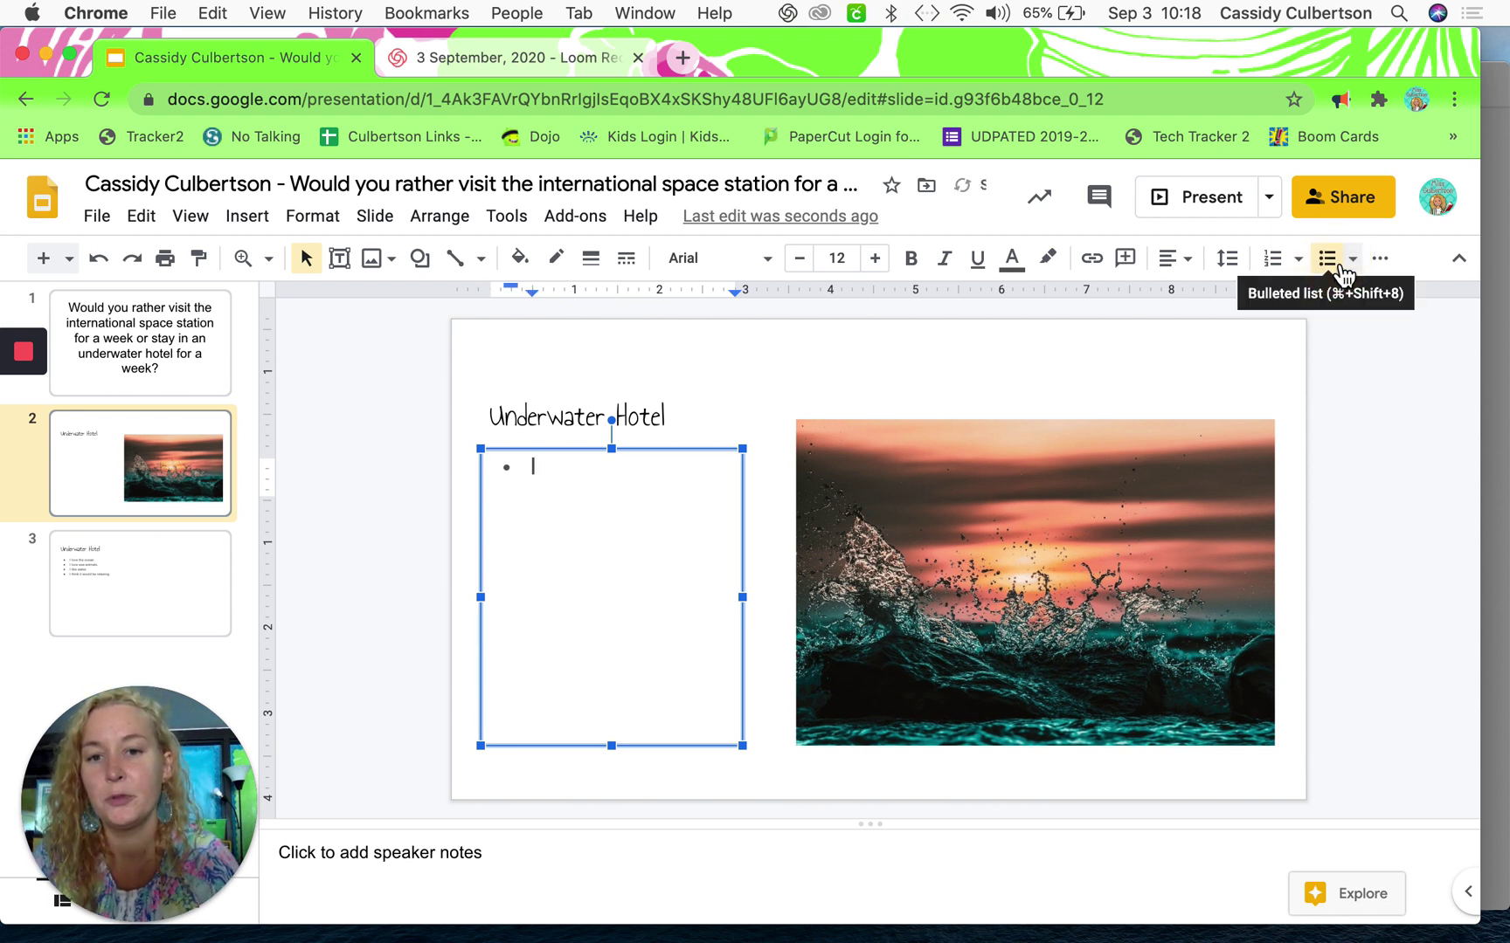
type("I like ")
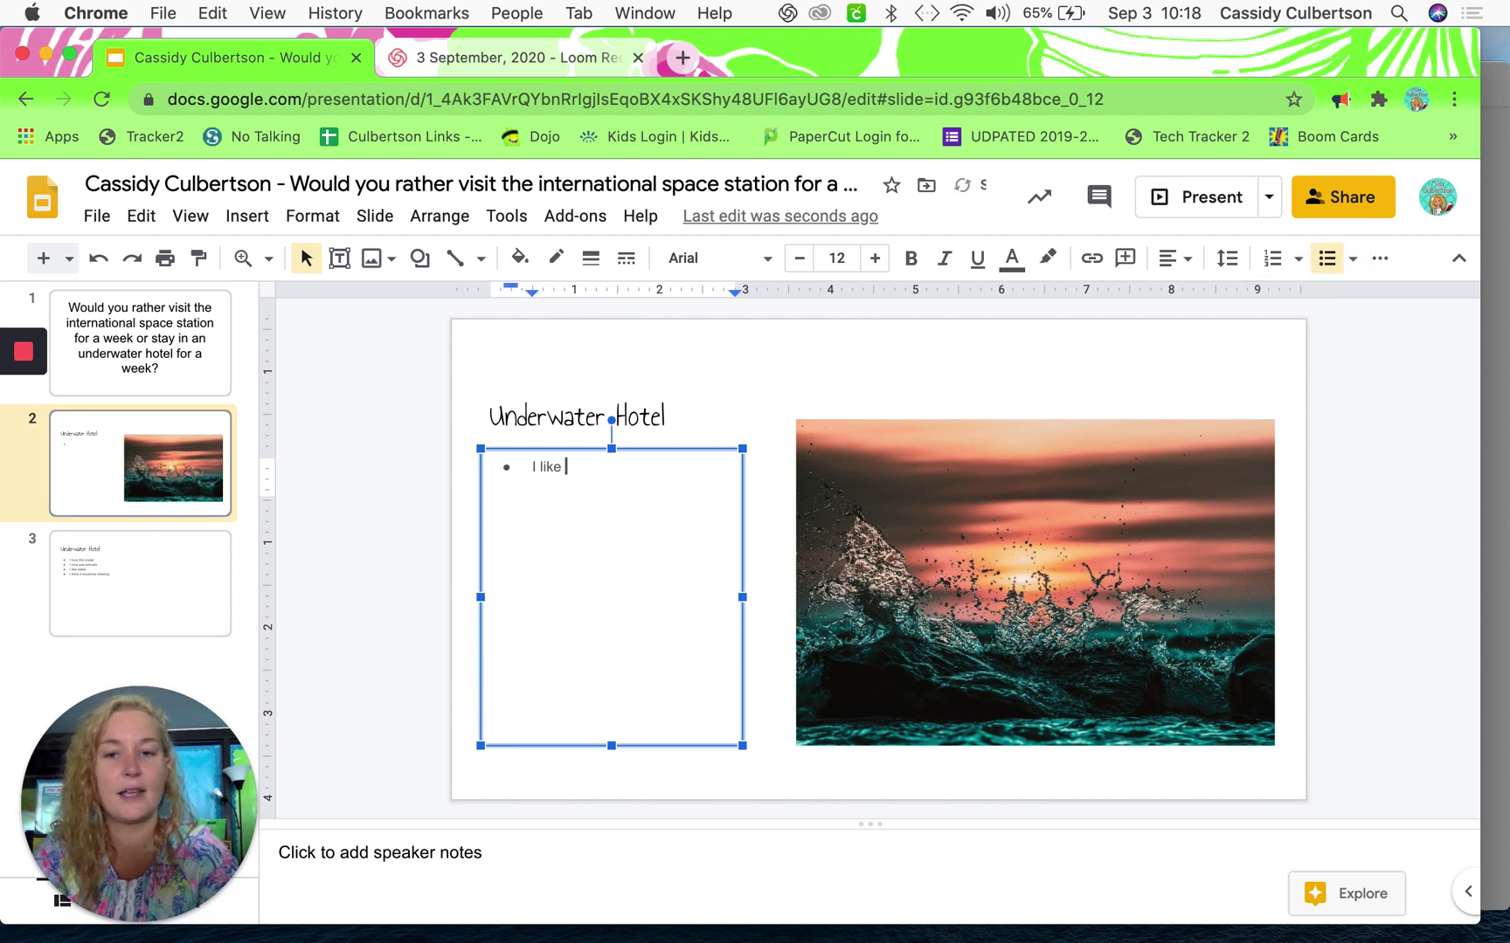
type("the ocean")
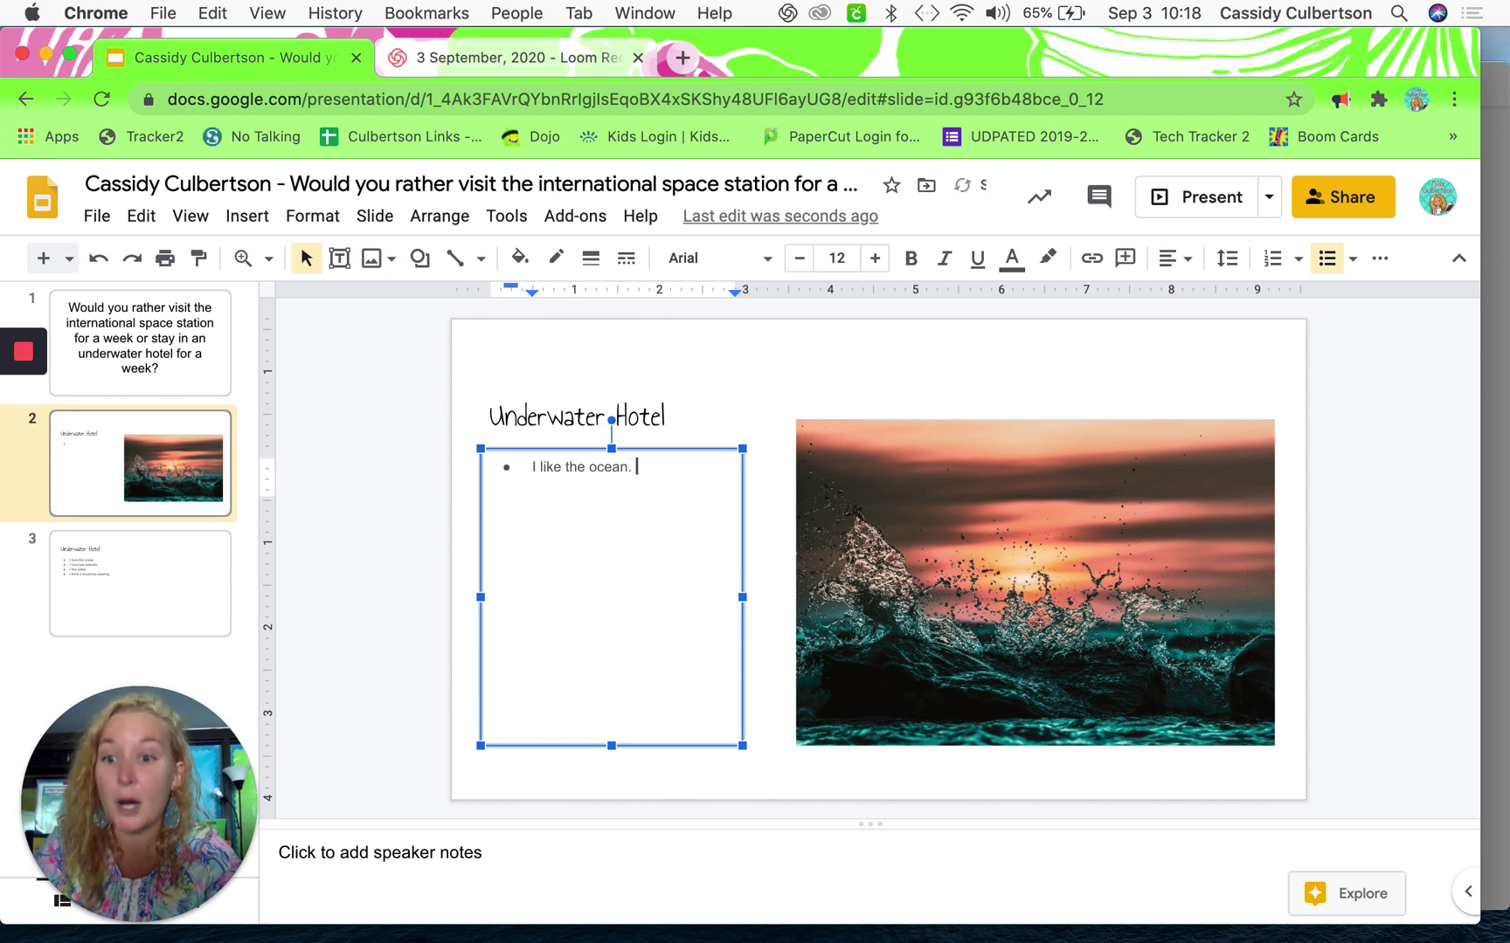
type(".")
key("Return")
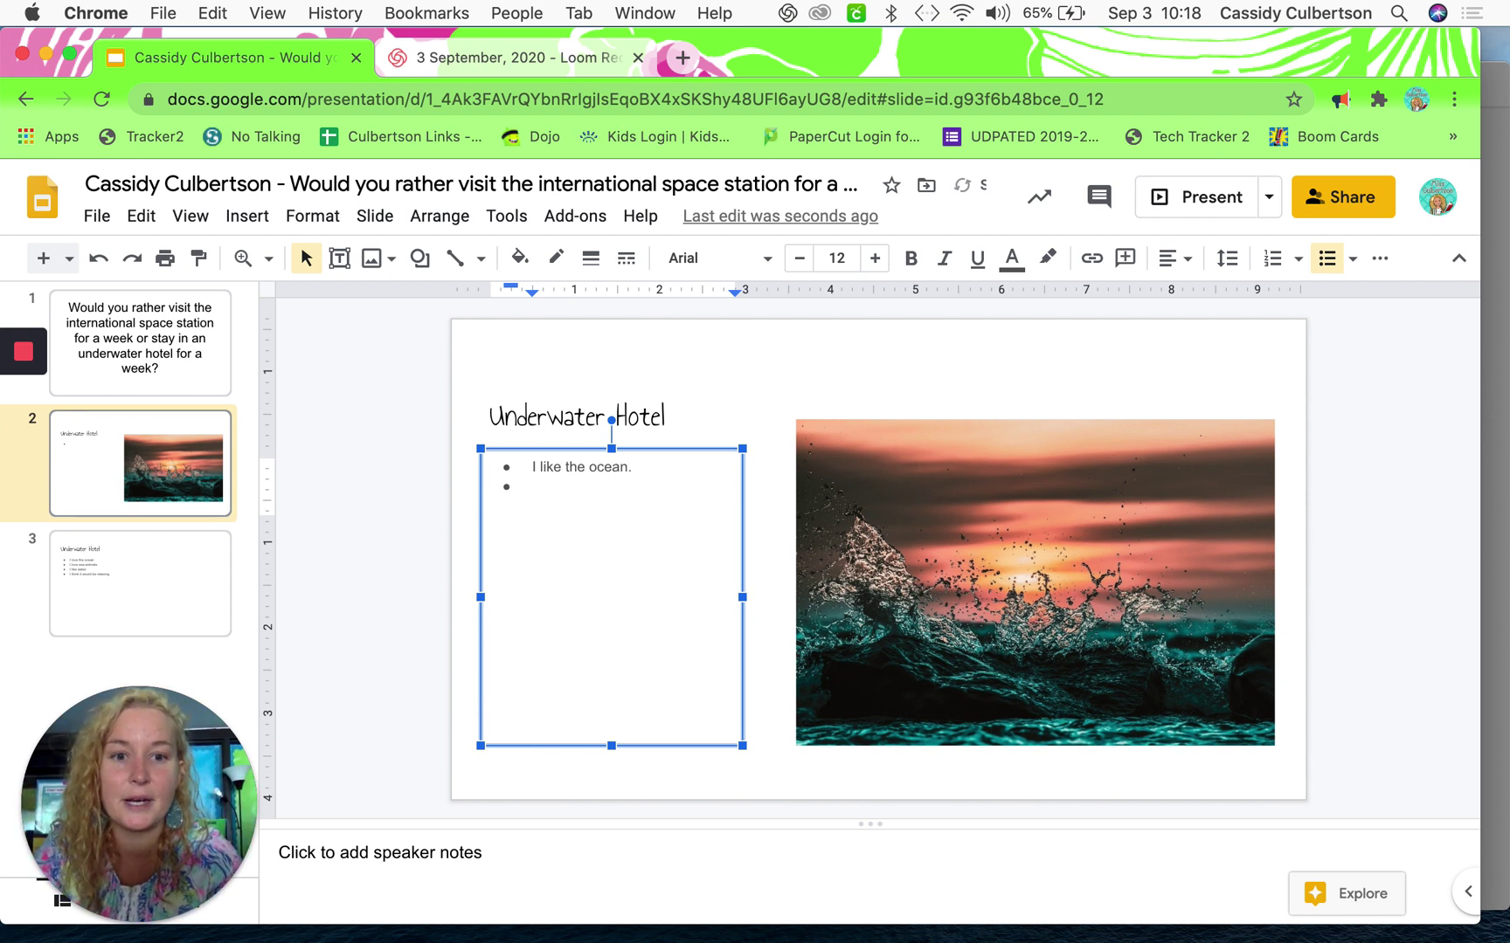
type("I thin")
type("k i")
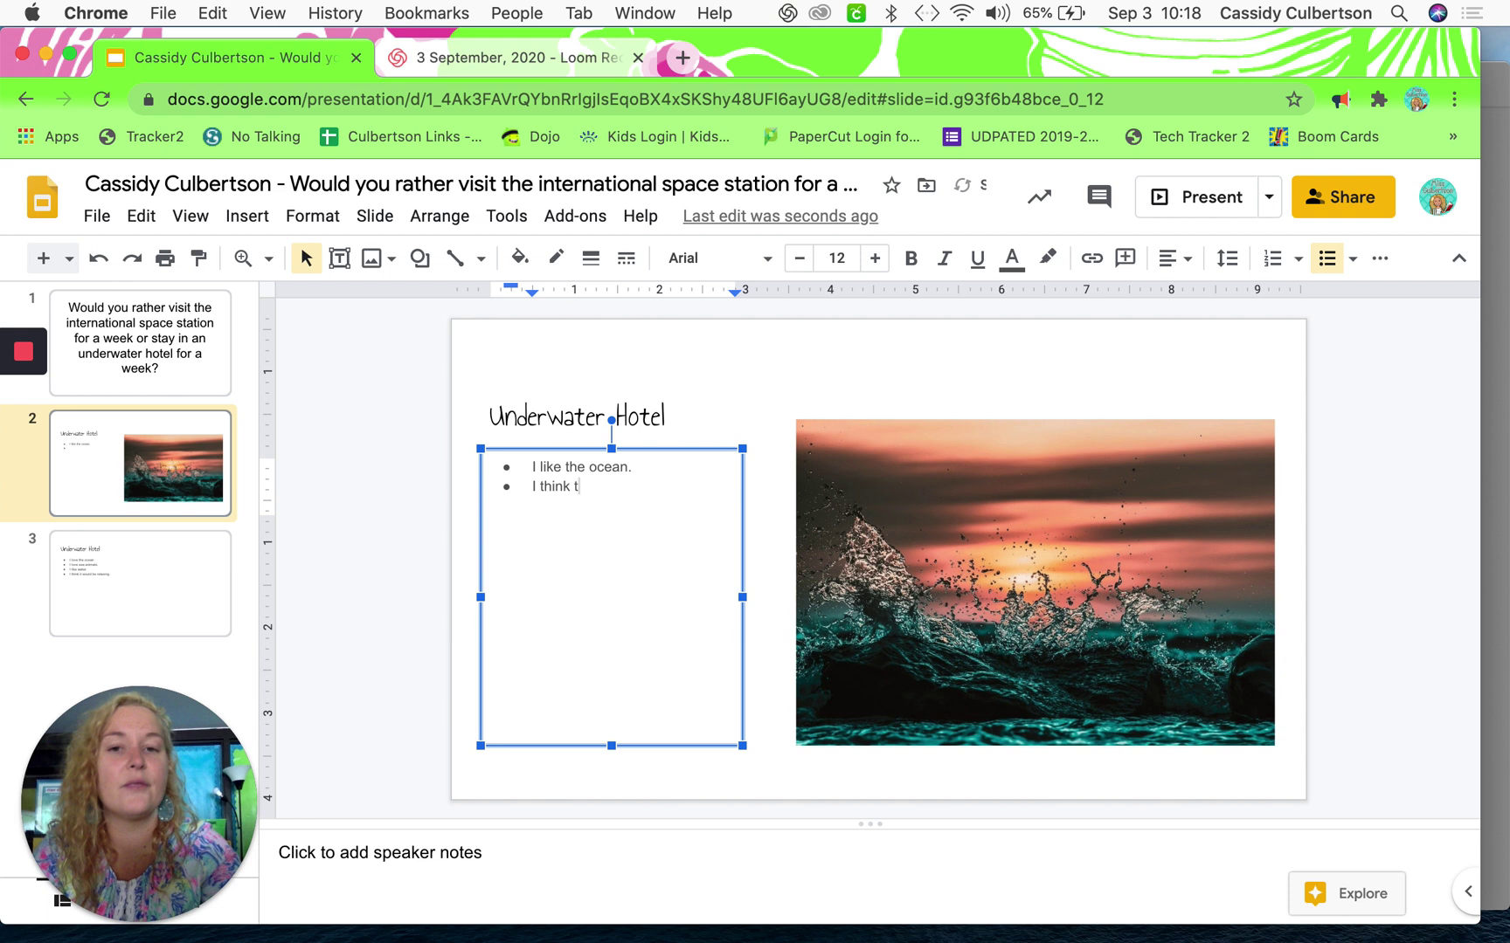
type("t would be cool t")
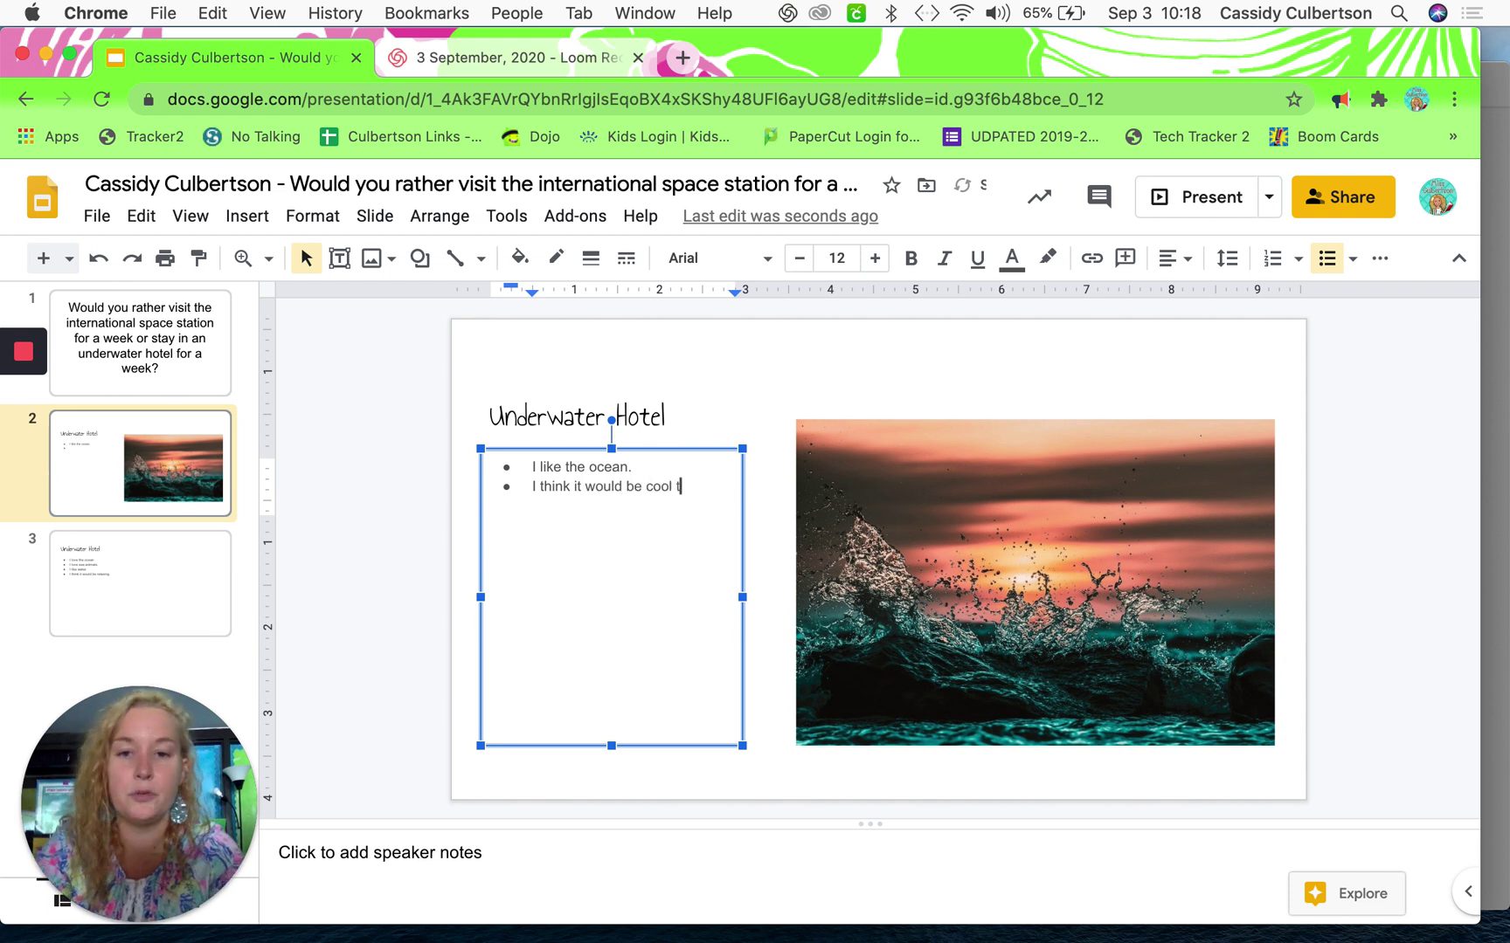
type("o see the ")
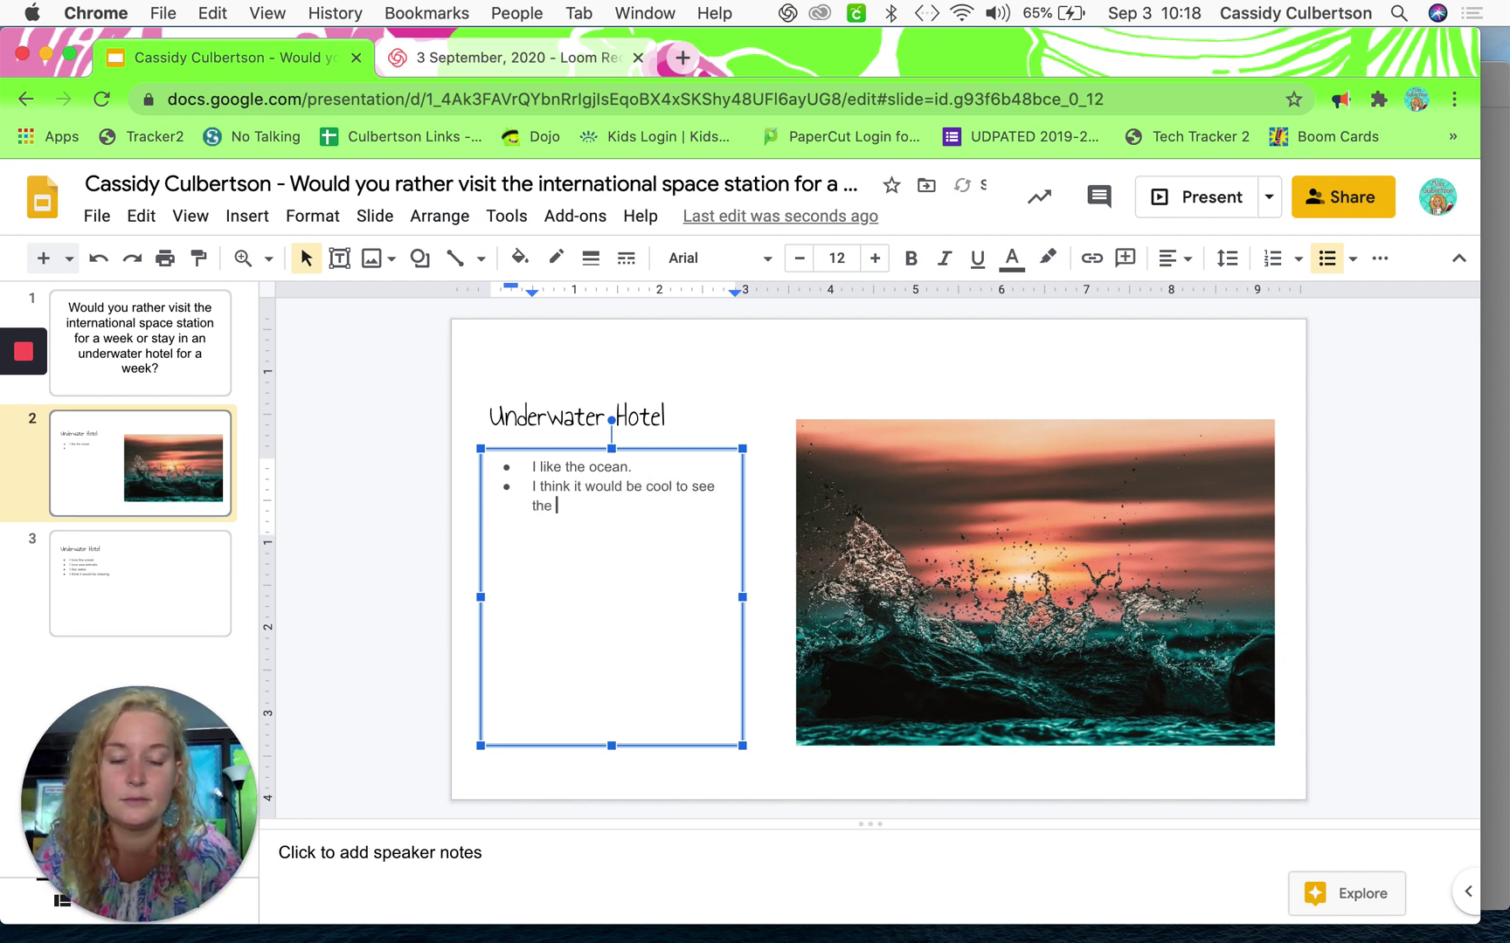
type("animals and o")
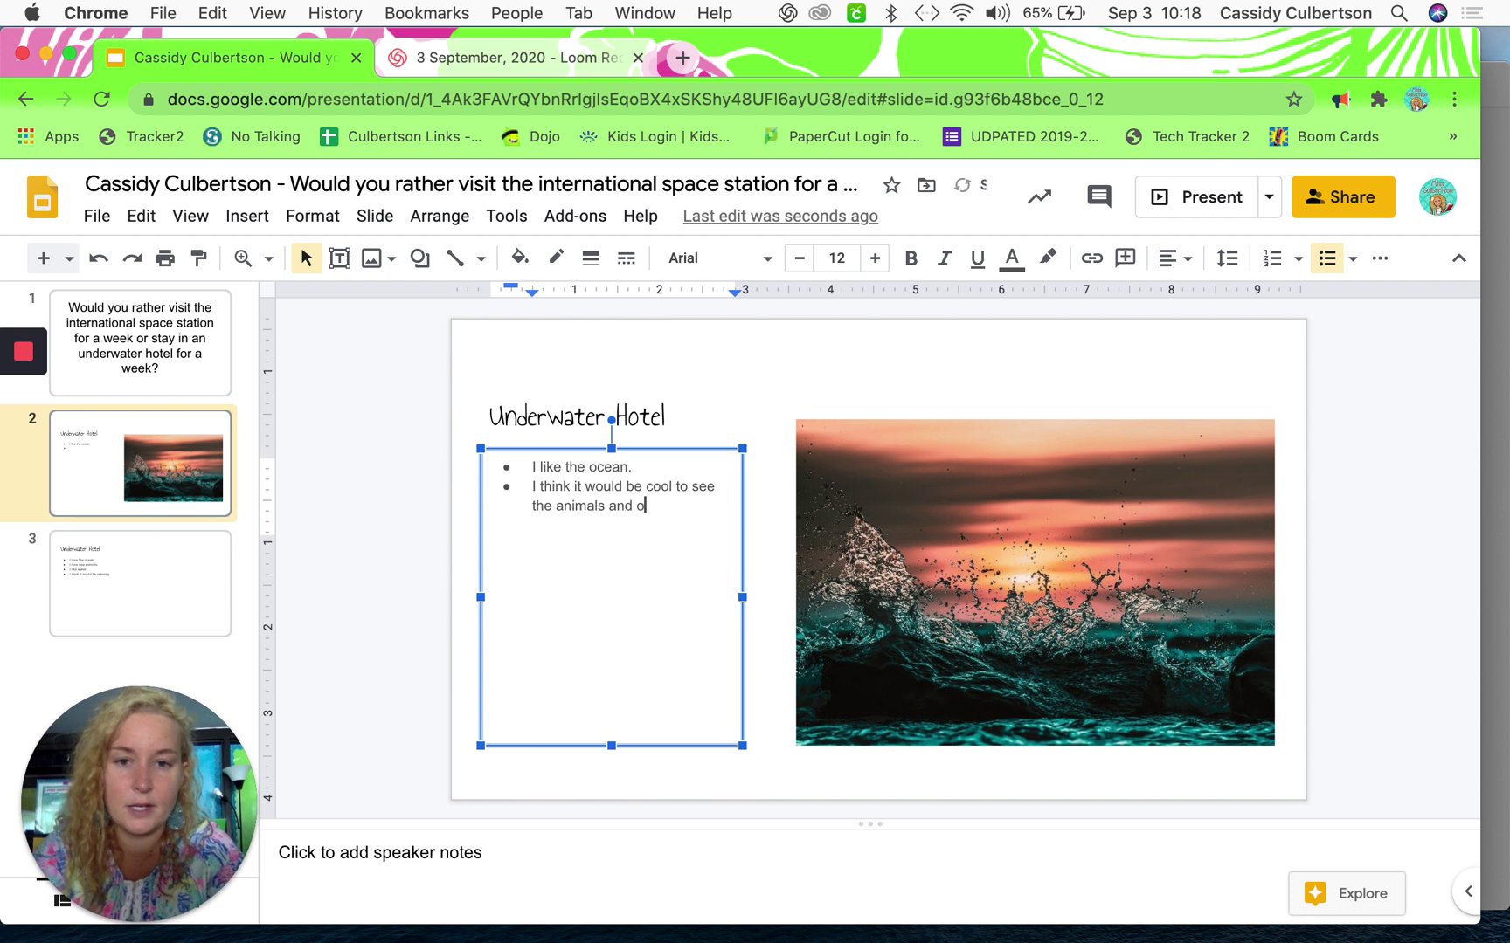
type("ther sea creatures at ")
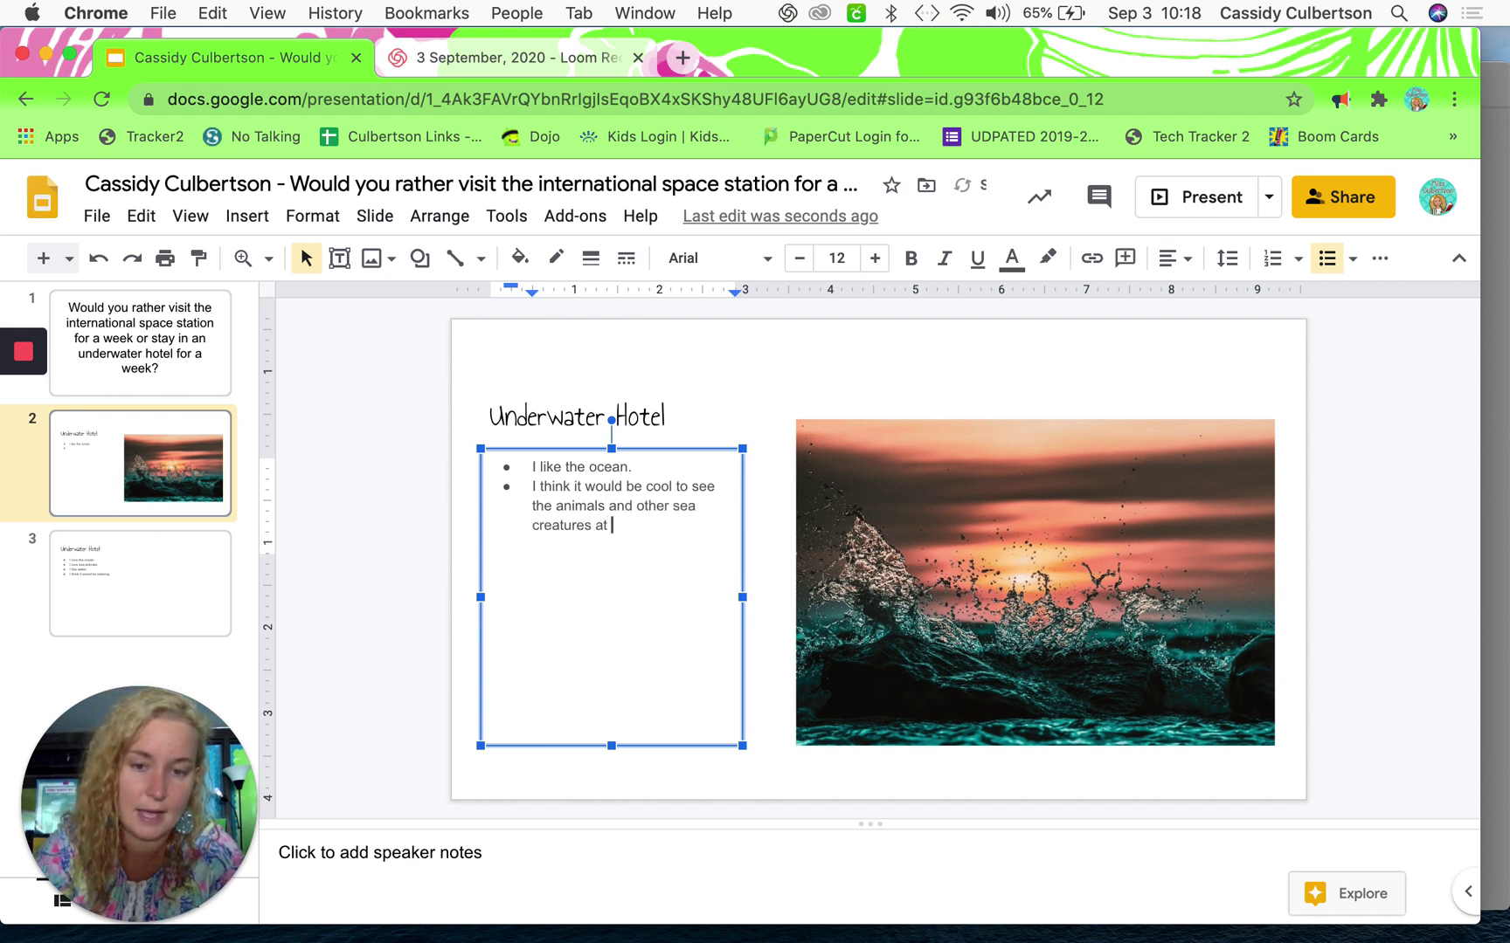
type("night.")
key("Return")
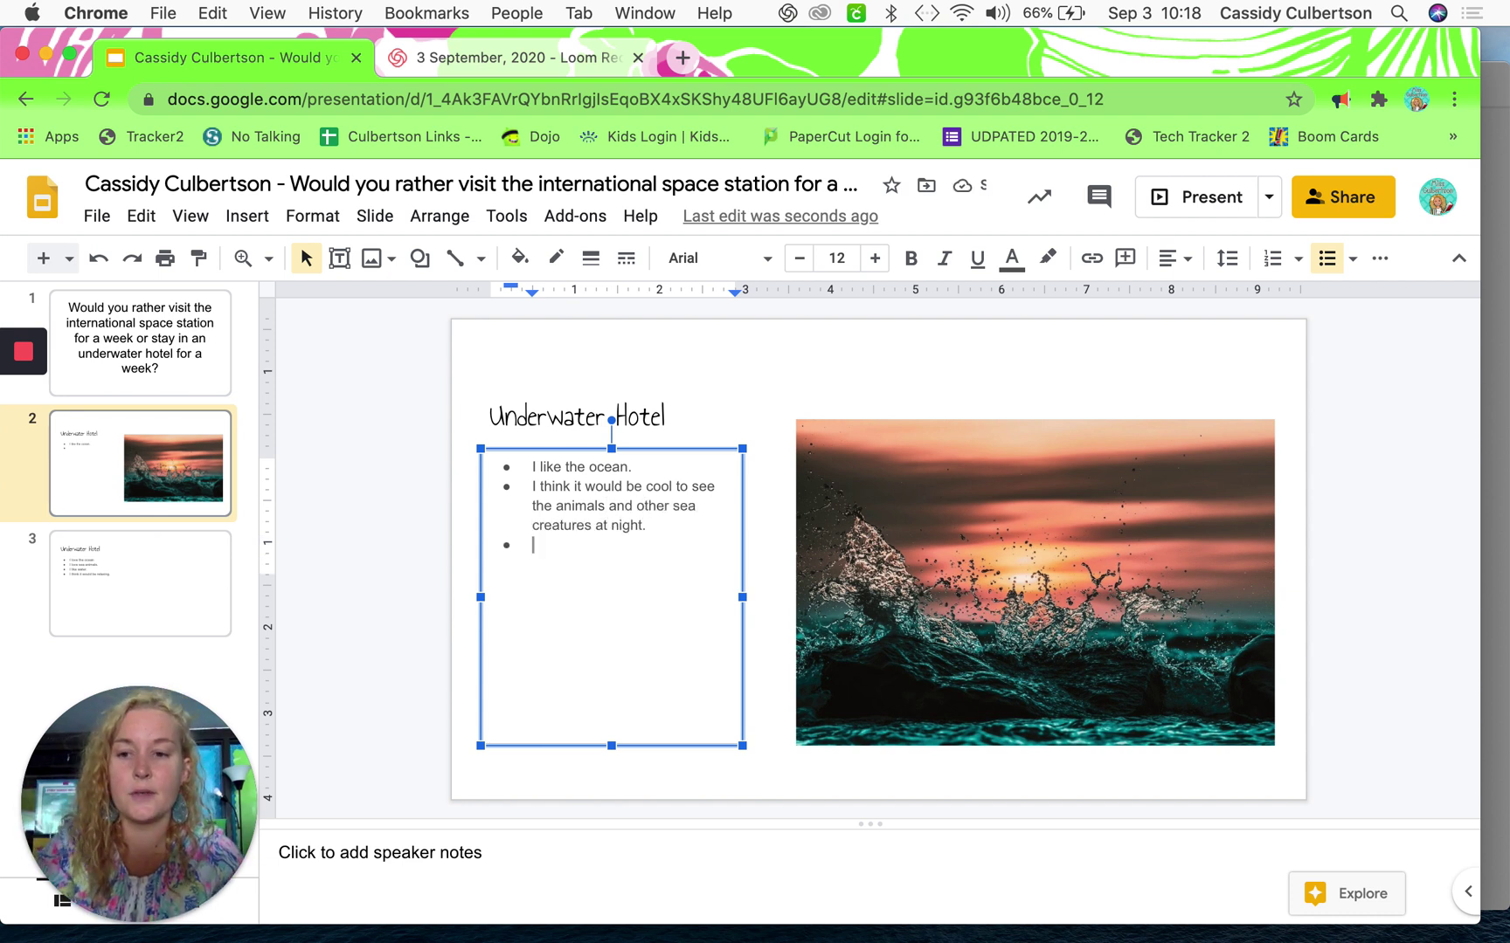
Step: Select all the bullet text and set it in Alata, enlarged to size 20
left_click(510, 455)
double_click(547, 485)
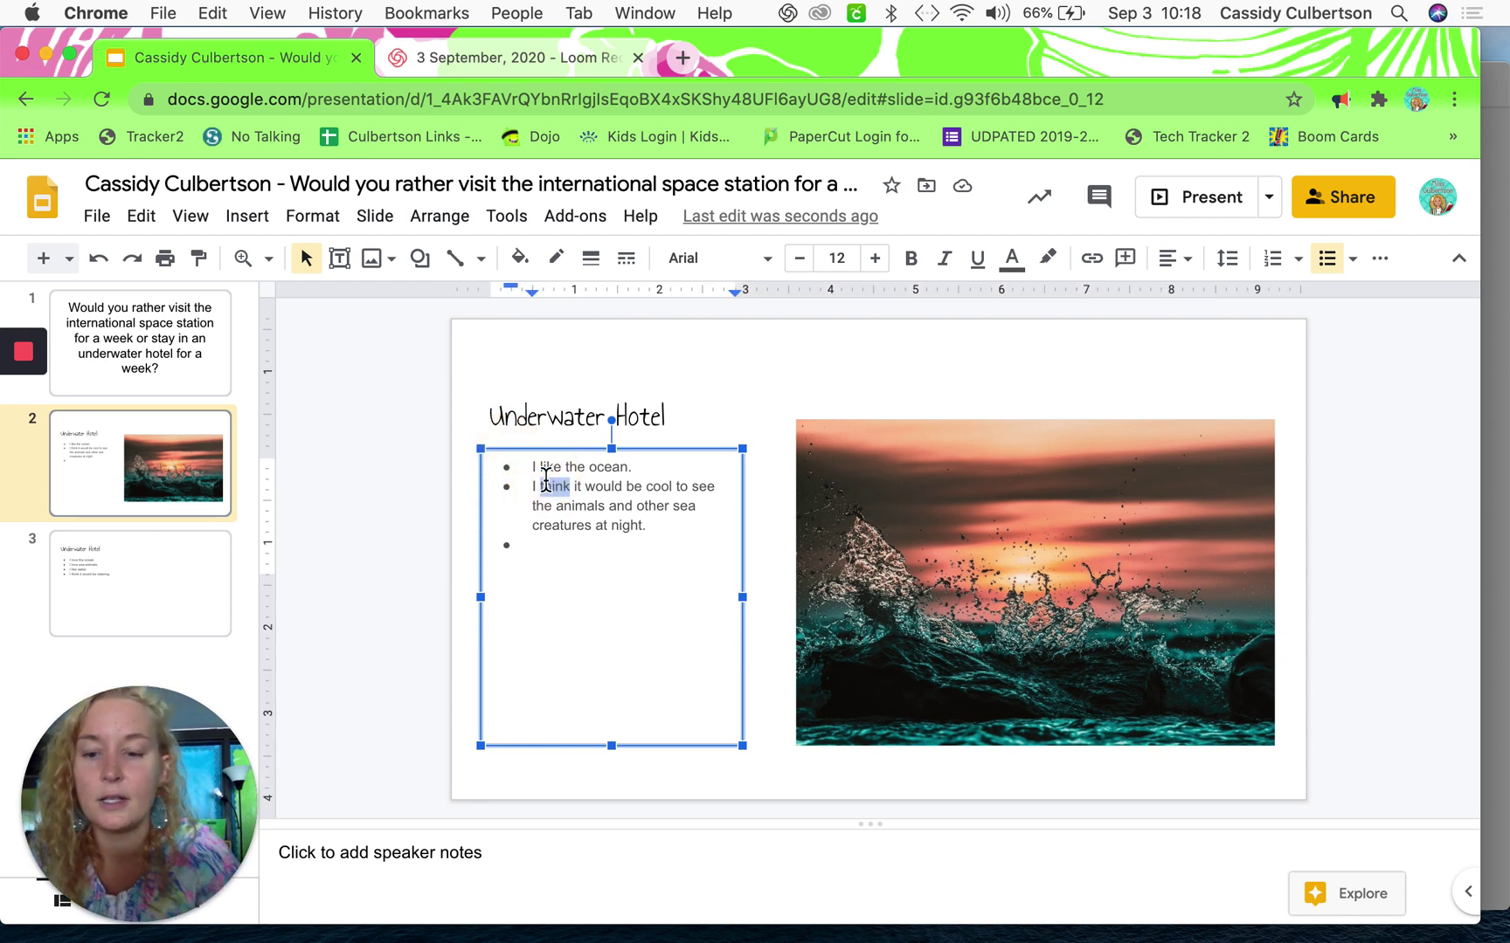
key("super+a")
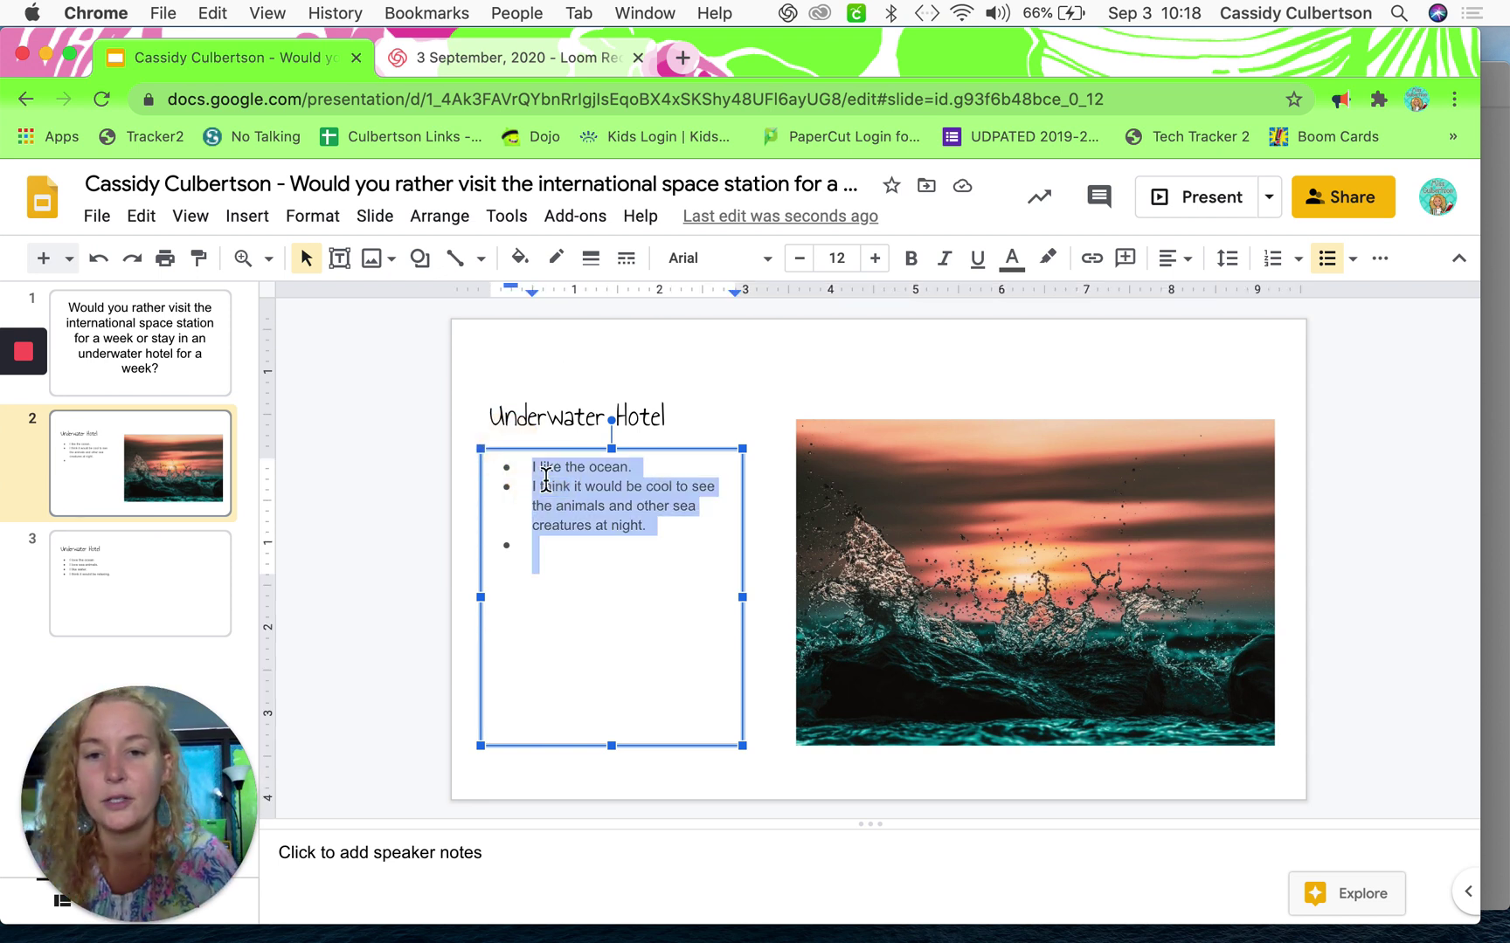
left_click(772, 264)
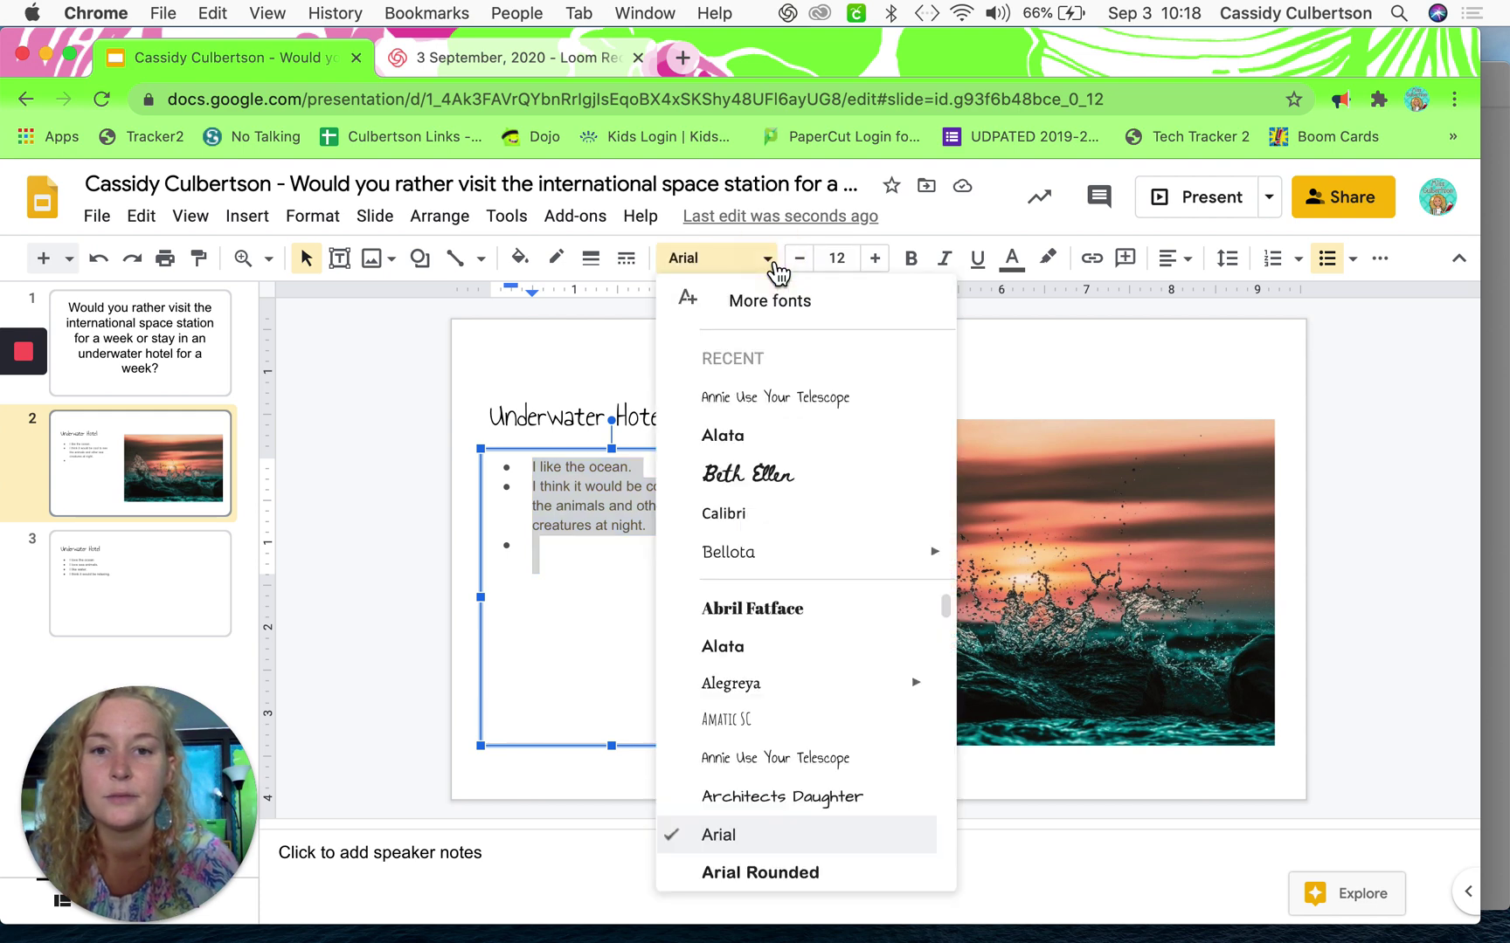
left_click(768, 435)
left_click(875, 257)
left_click(875, 258)
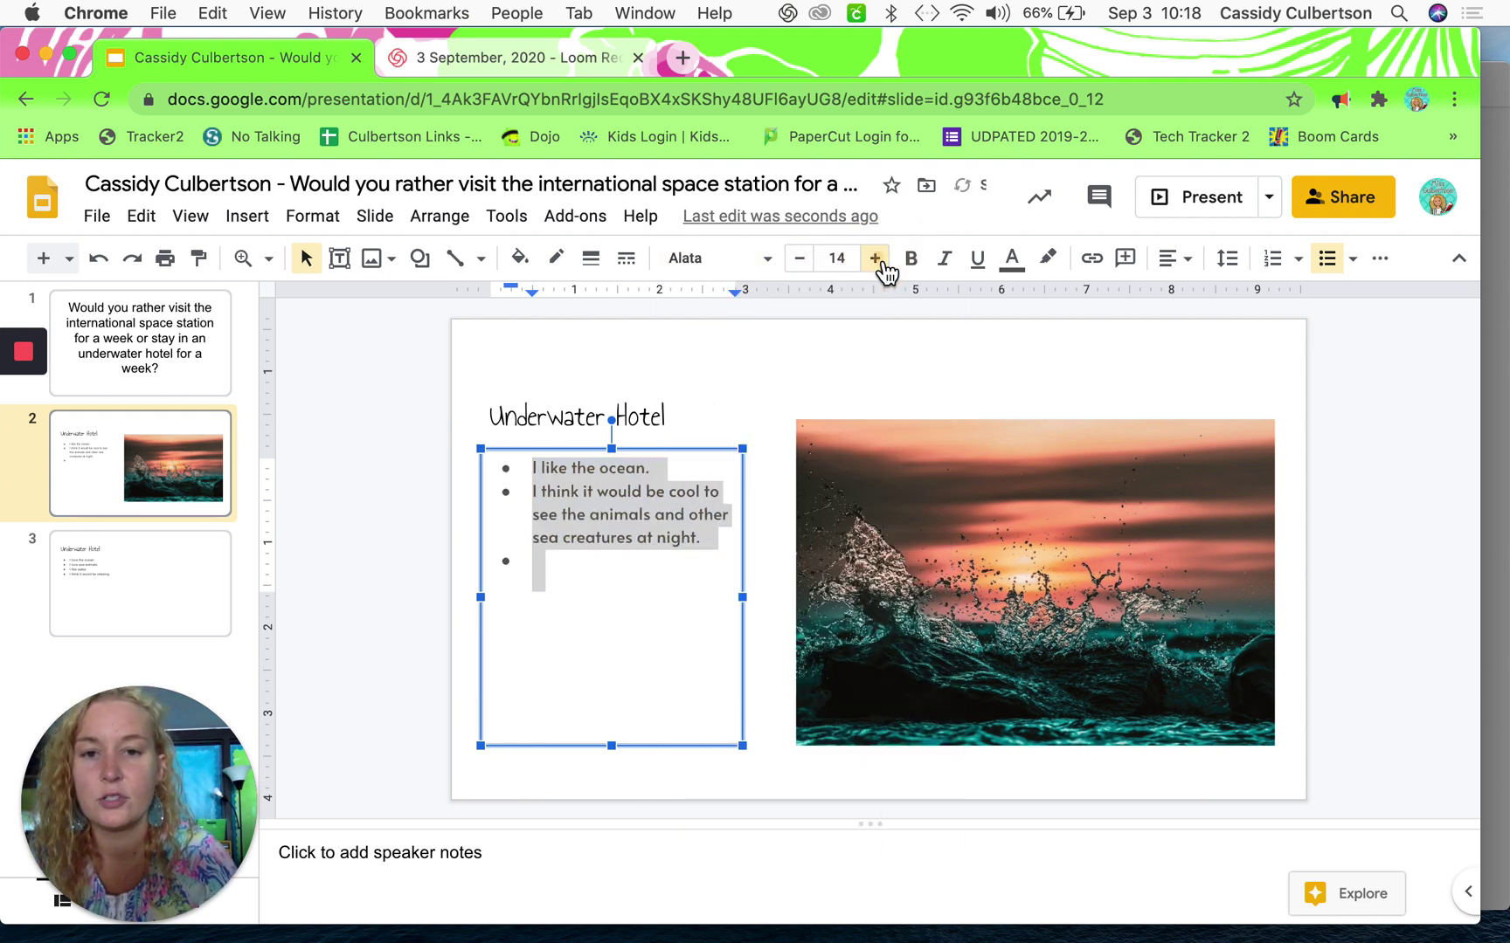
left_click(875, 257)
left_click(875, 258)
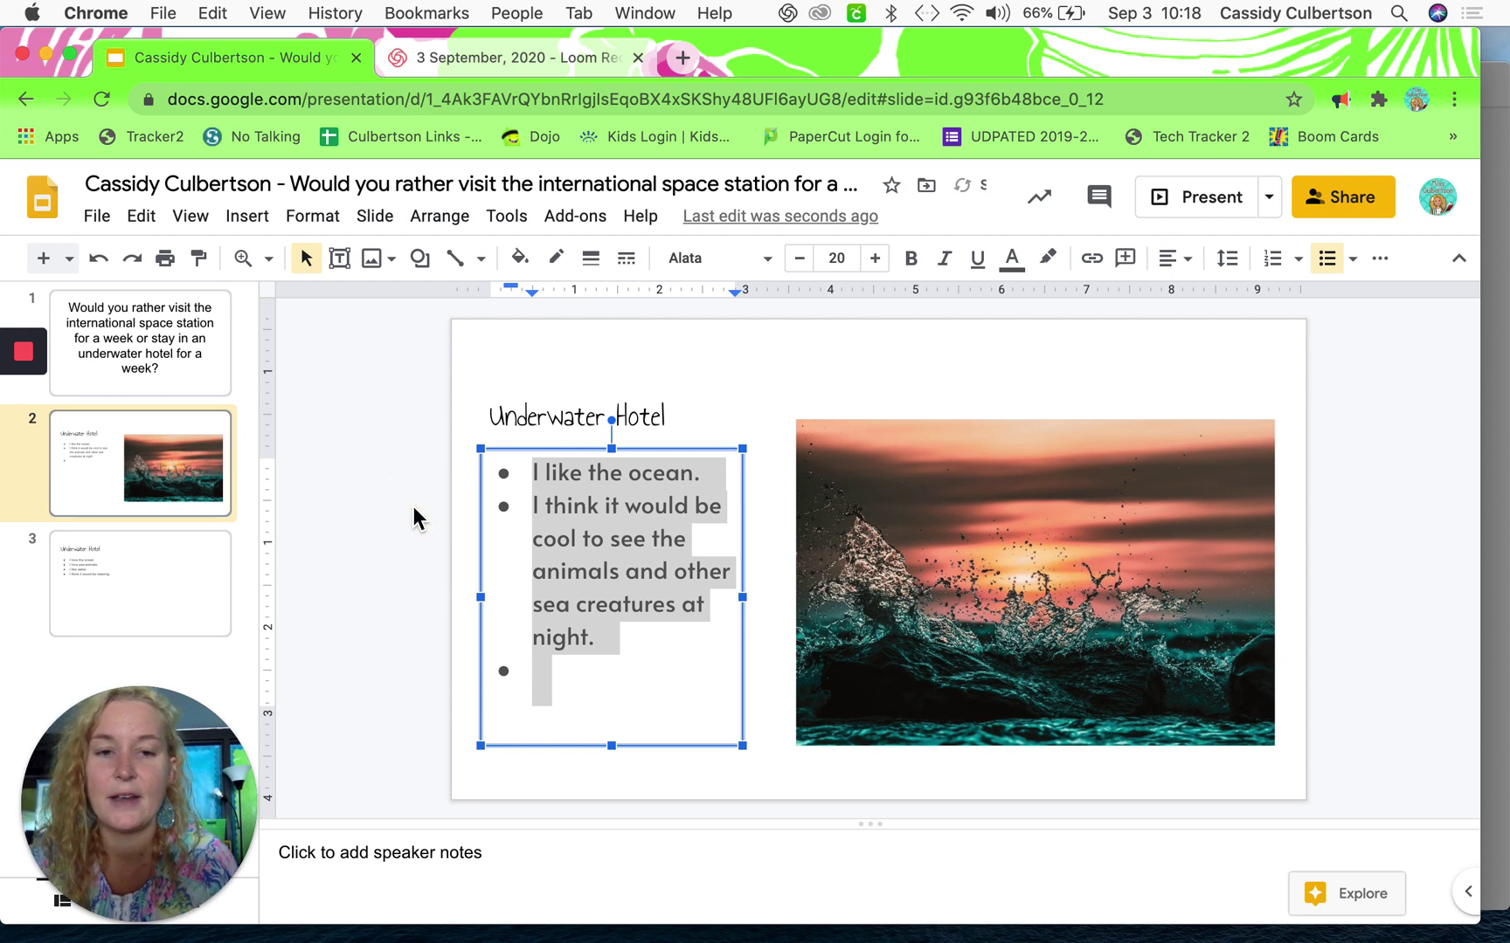
left_click(413, 515)
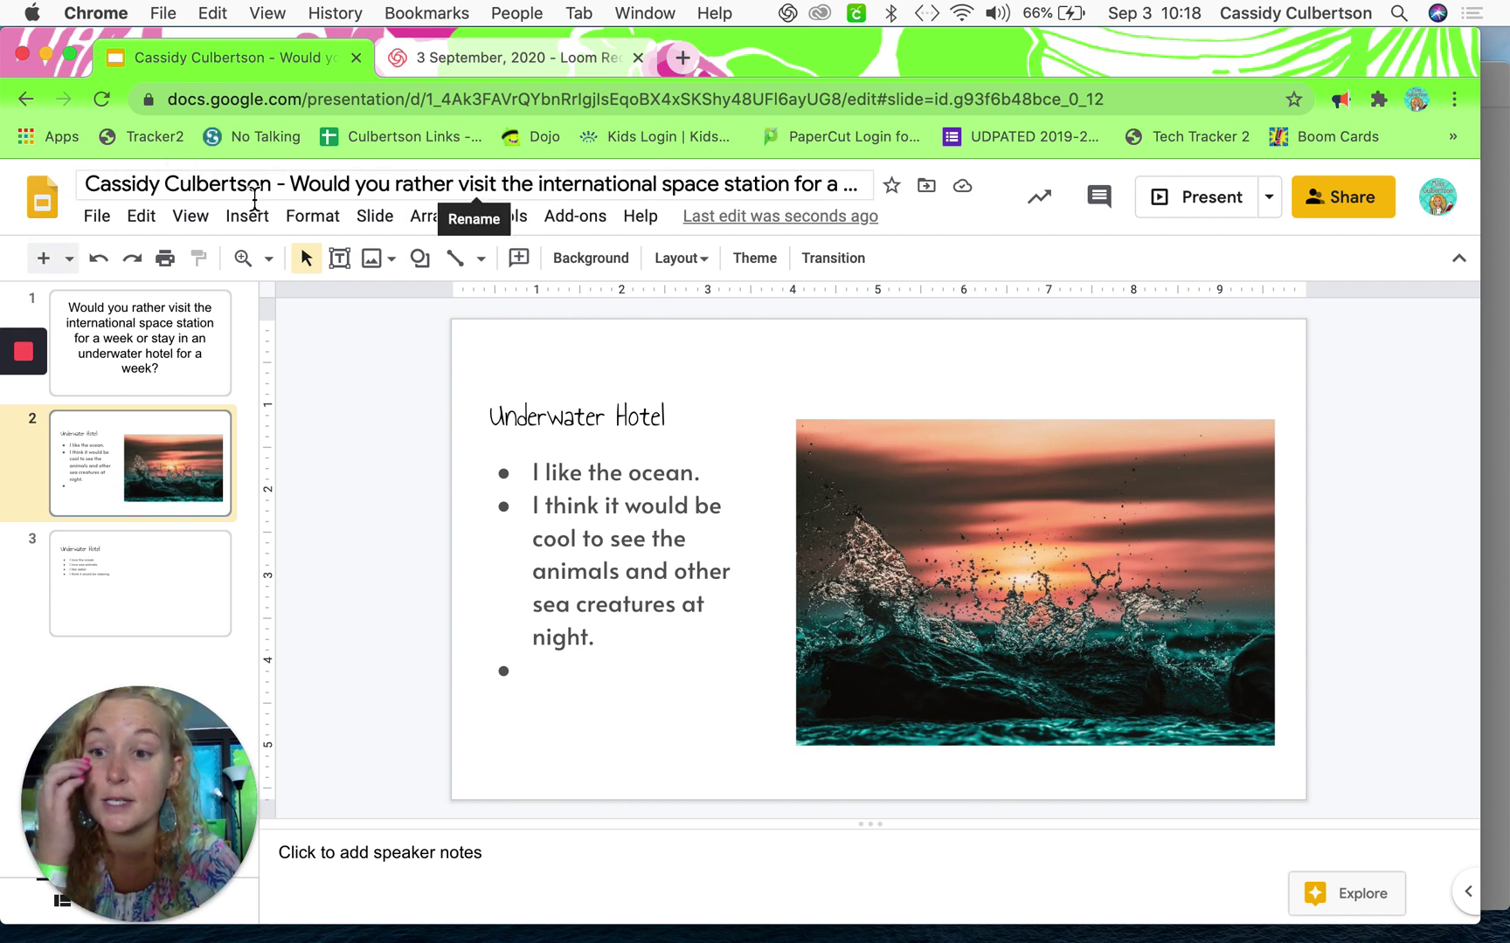
Step: Set slide 2's background colour to solid blue in the Change background settings
left_click(377, 229)
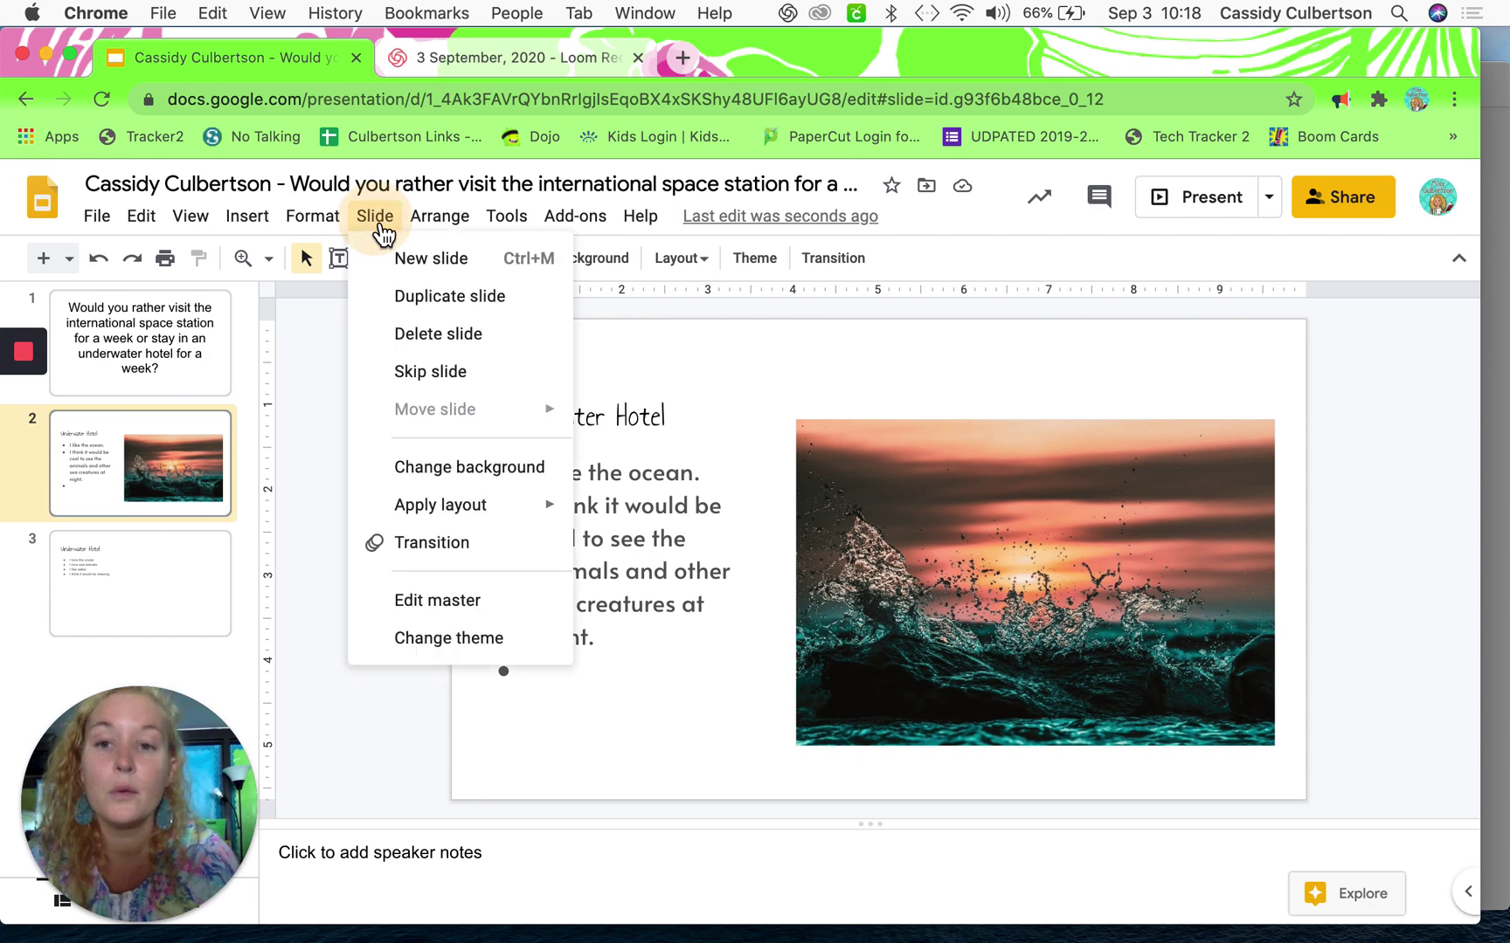
left_click(427, 468)
left_click(912, 470)
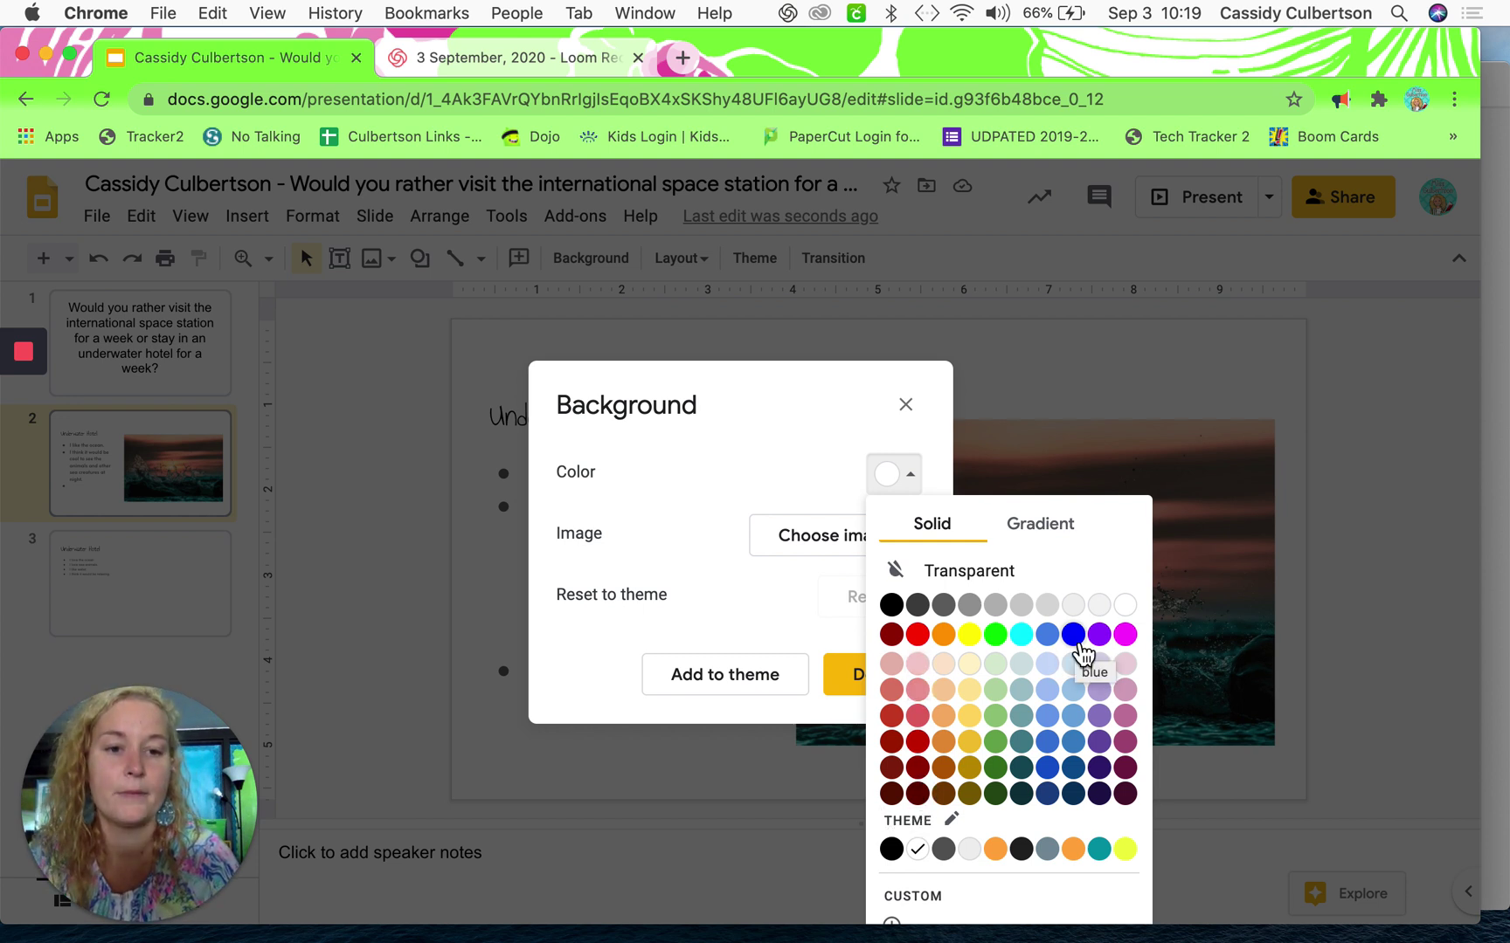
left_click(1074, 637)
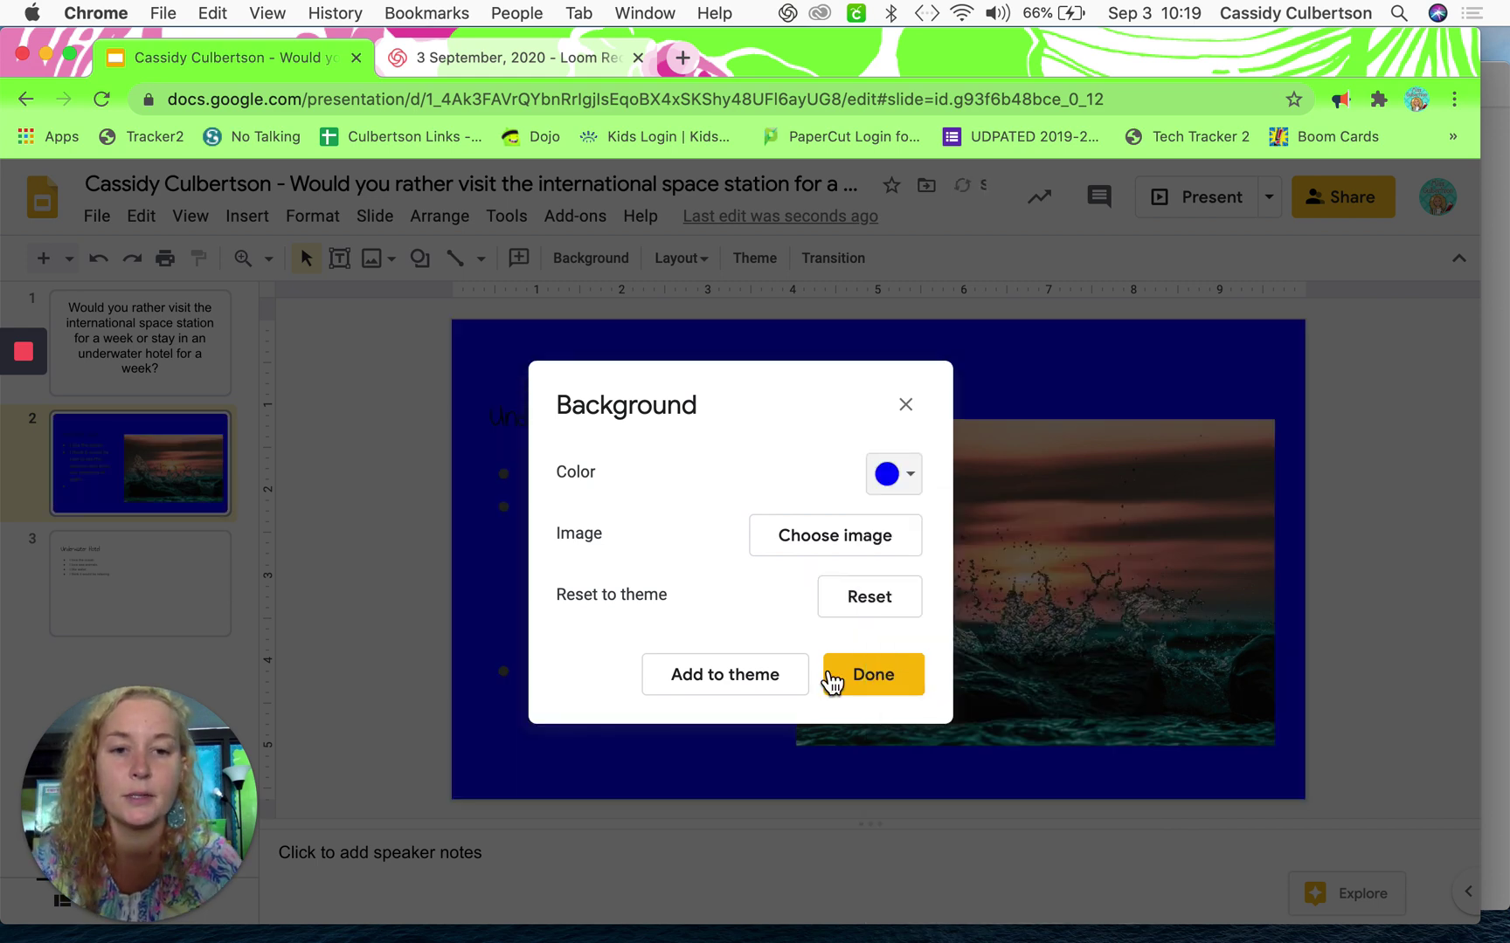
left_click(870, 683)
left_click(558, 536)
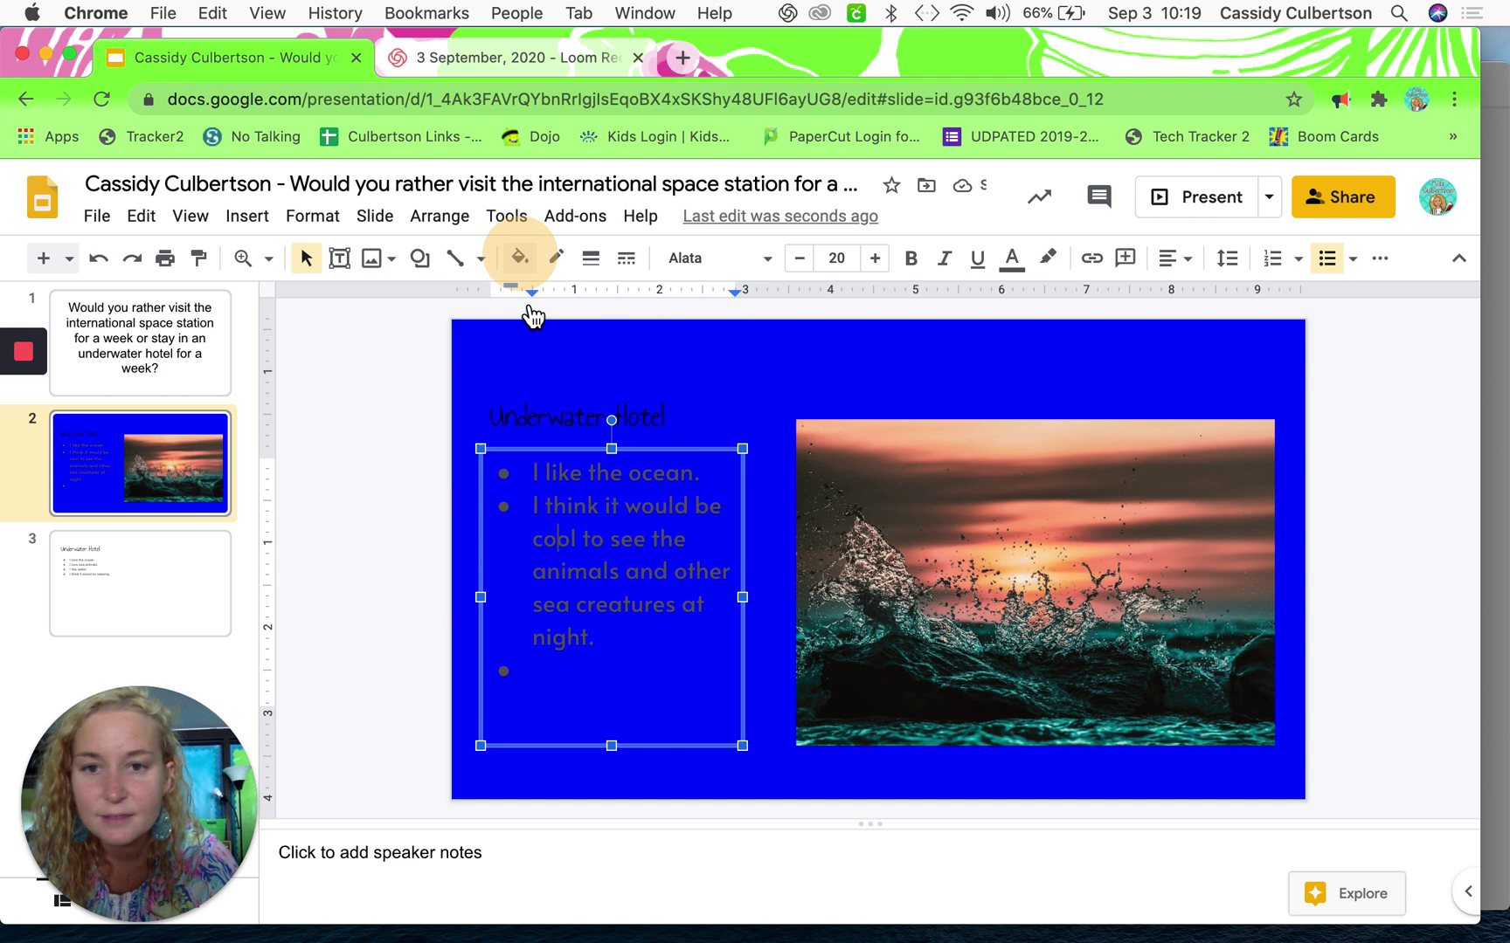
Step: Give the bullet text box, then the Underwater Hotel title box, a white fill
left_click(519, 259)
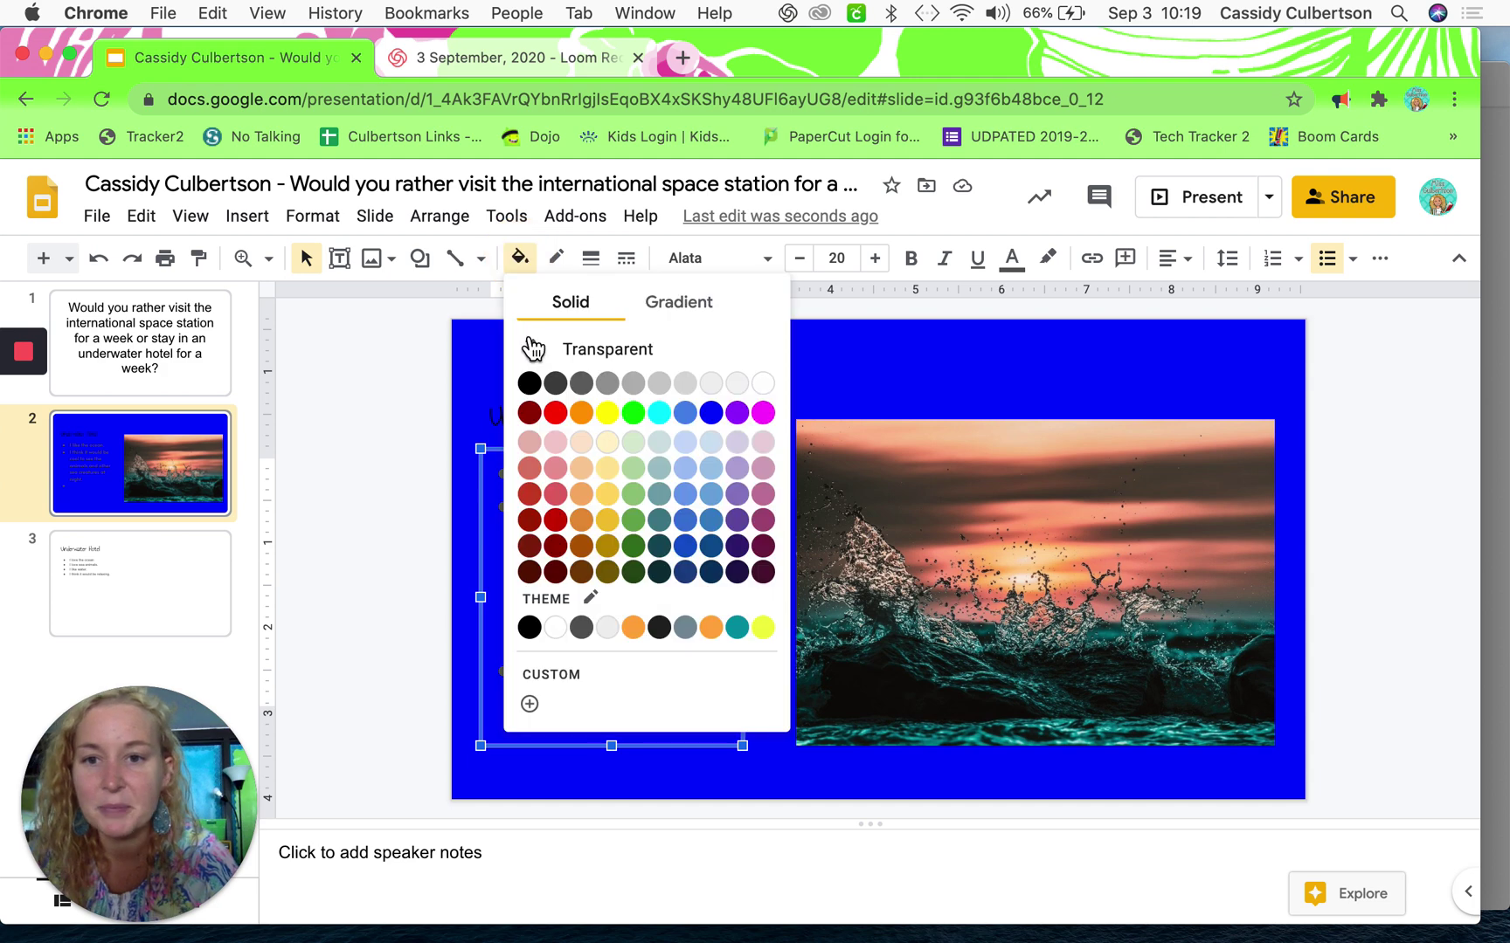
left_click(763, 385)
left_click(571, 421)
left_click(520, 258)
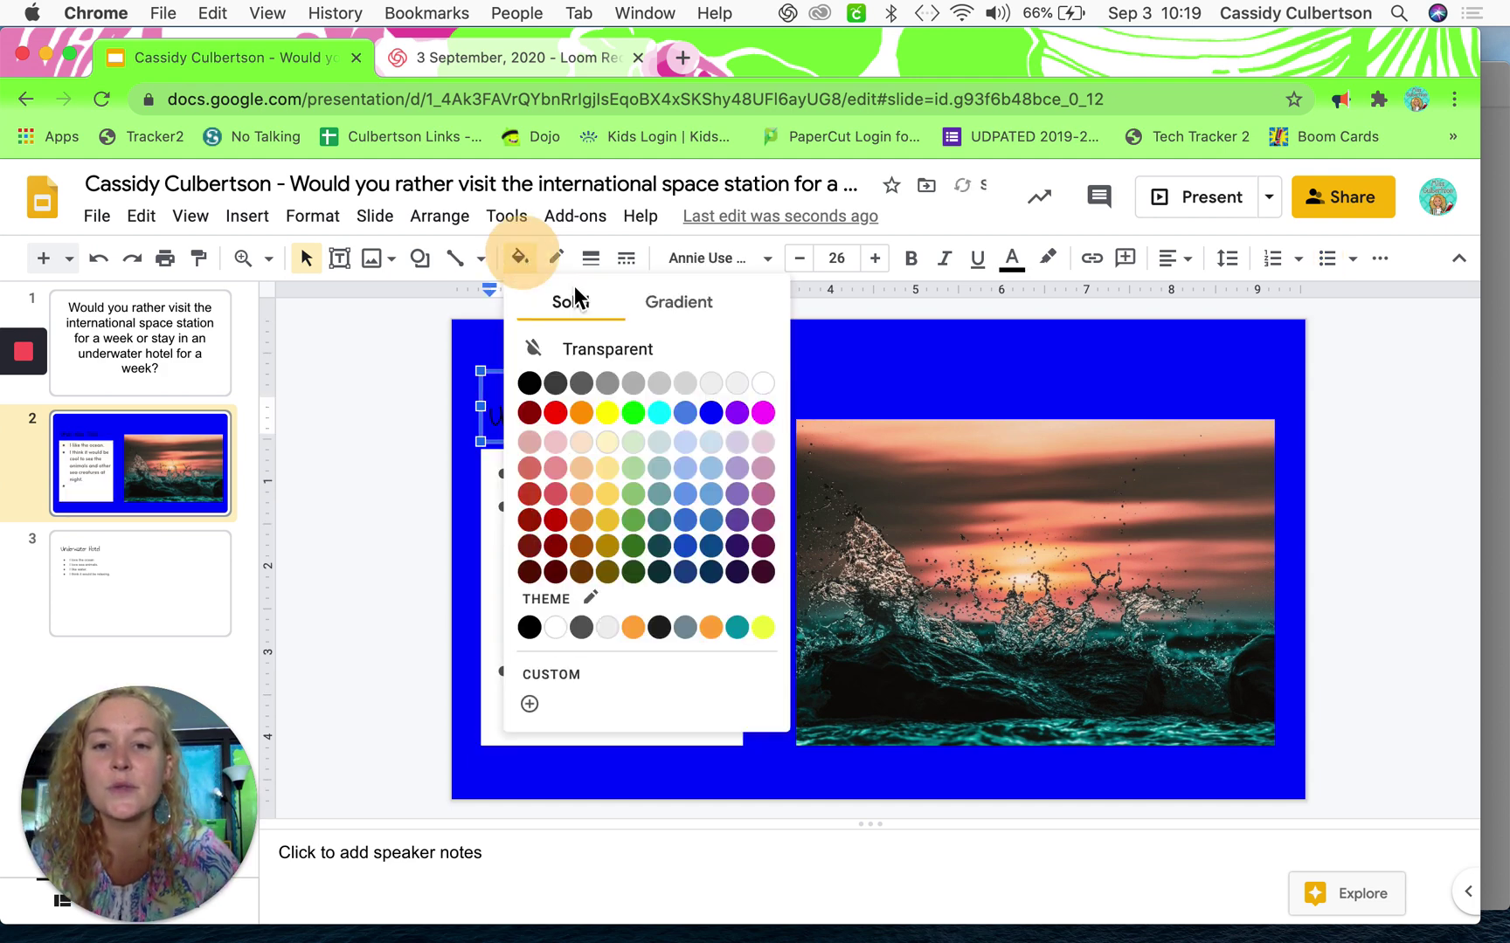
left_click(761, 383)
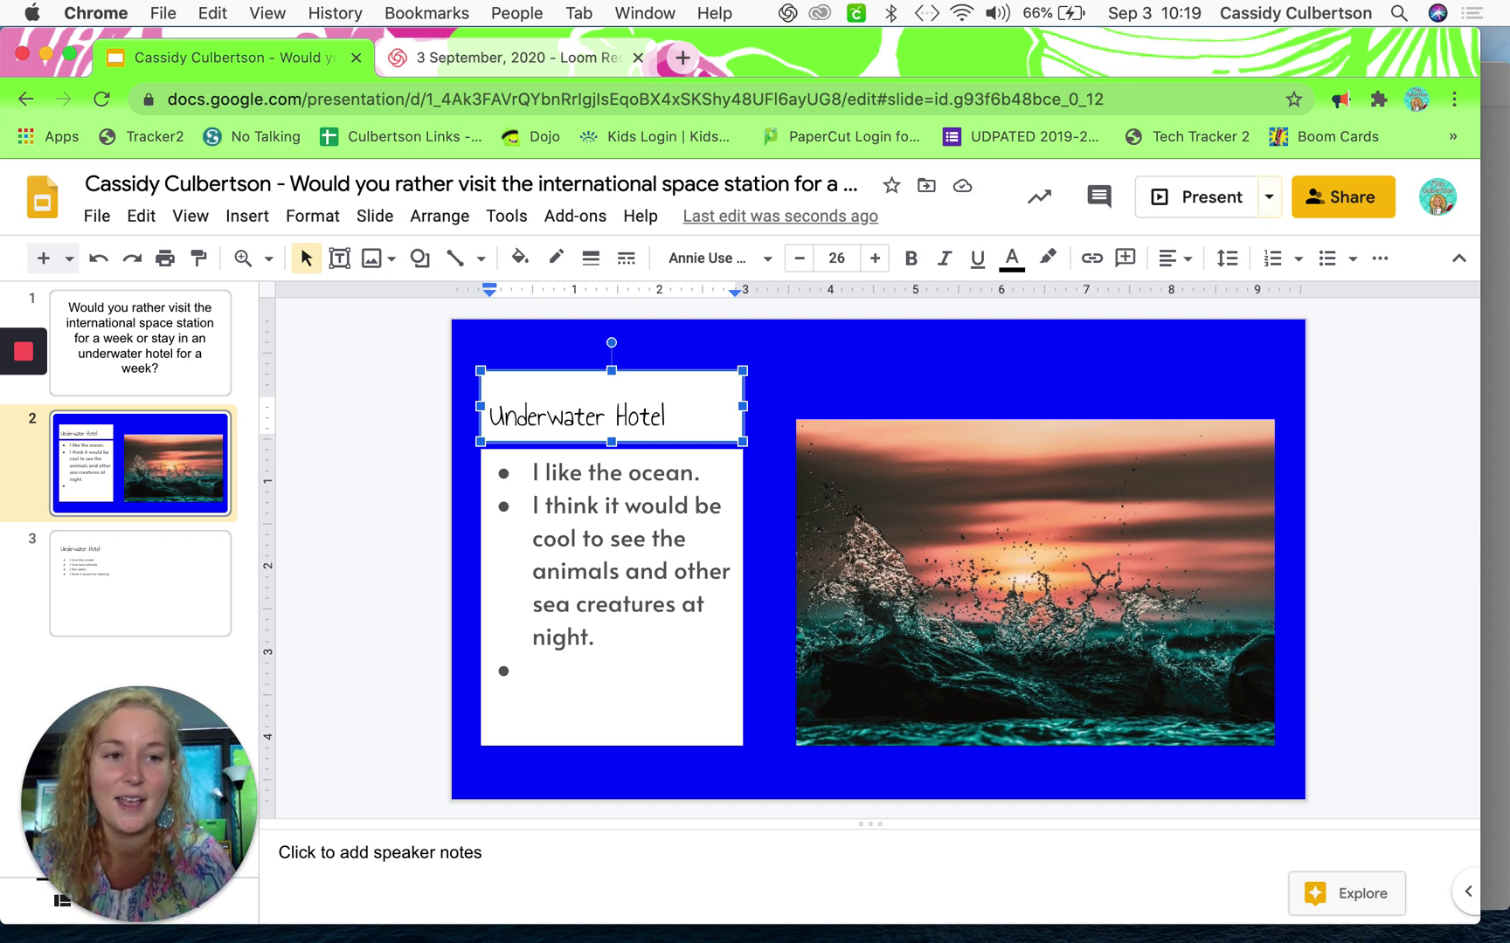
left_click(1467, 267)
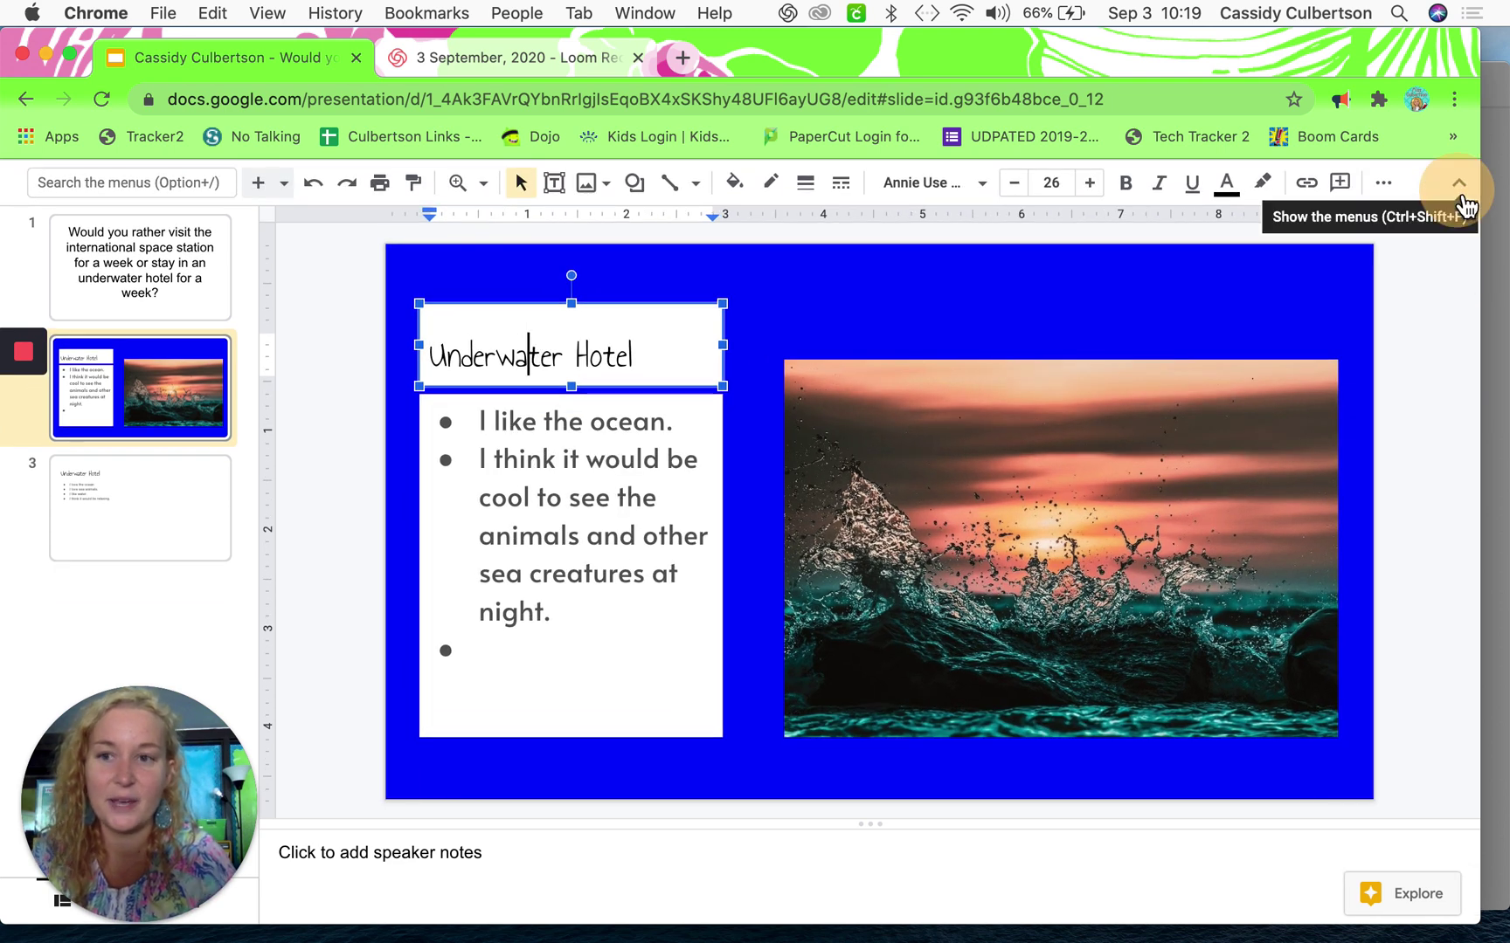
left_click(1464, 203)
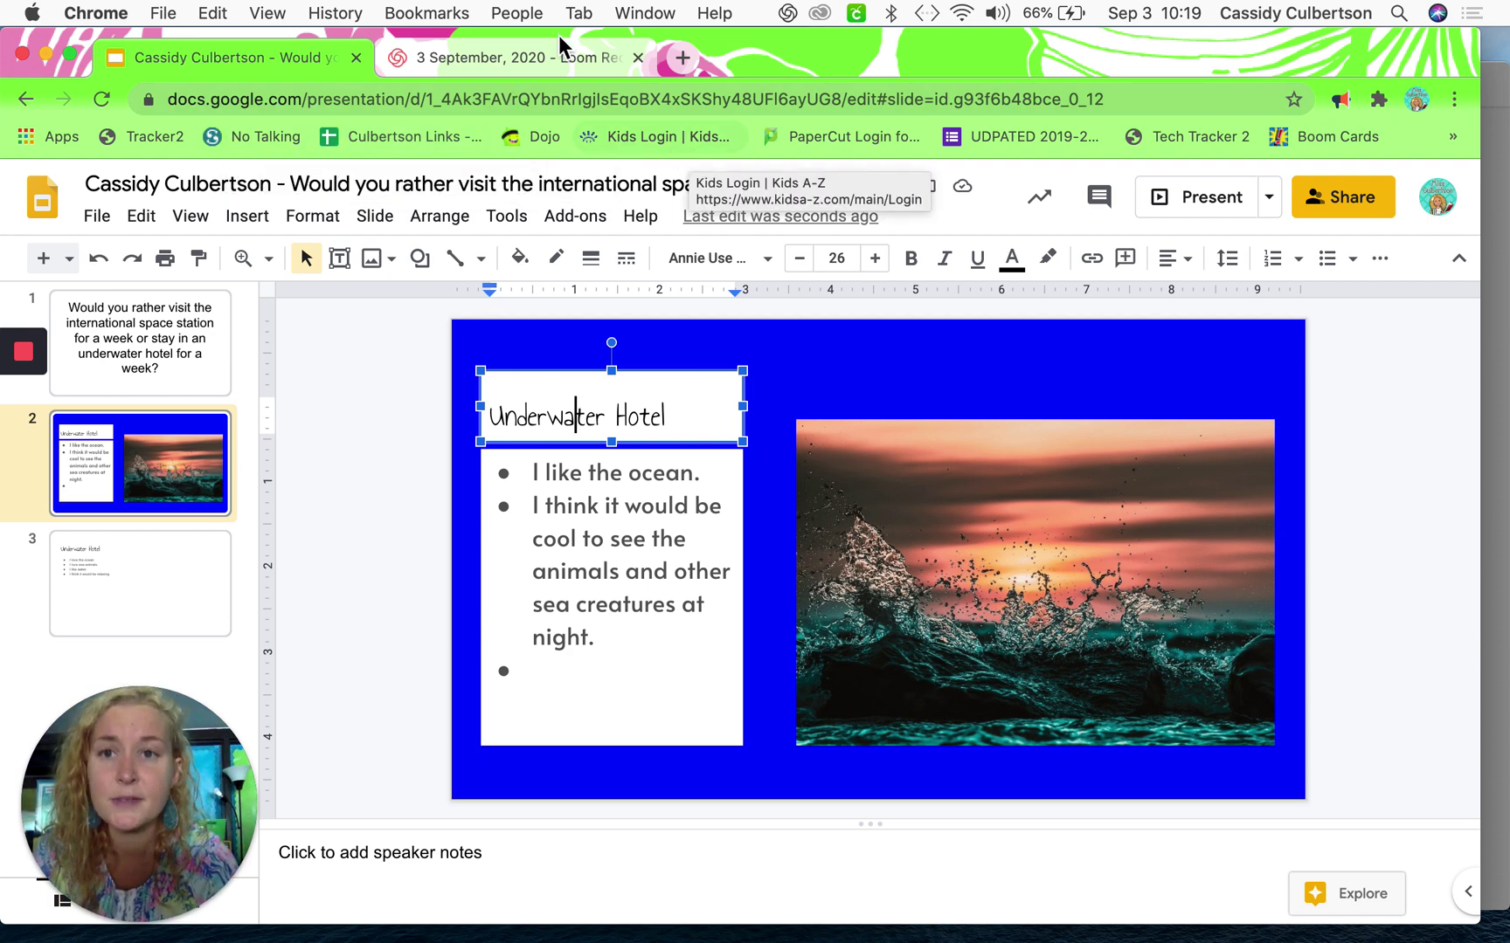
left_click(427, 12)
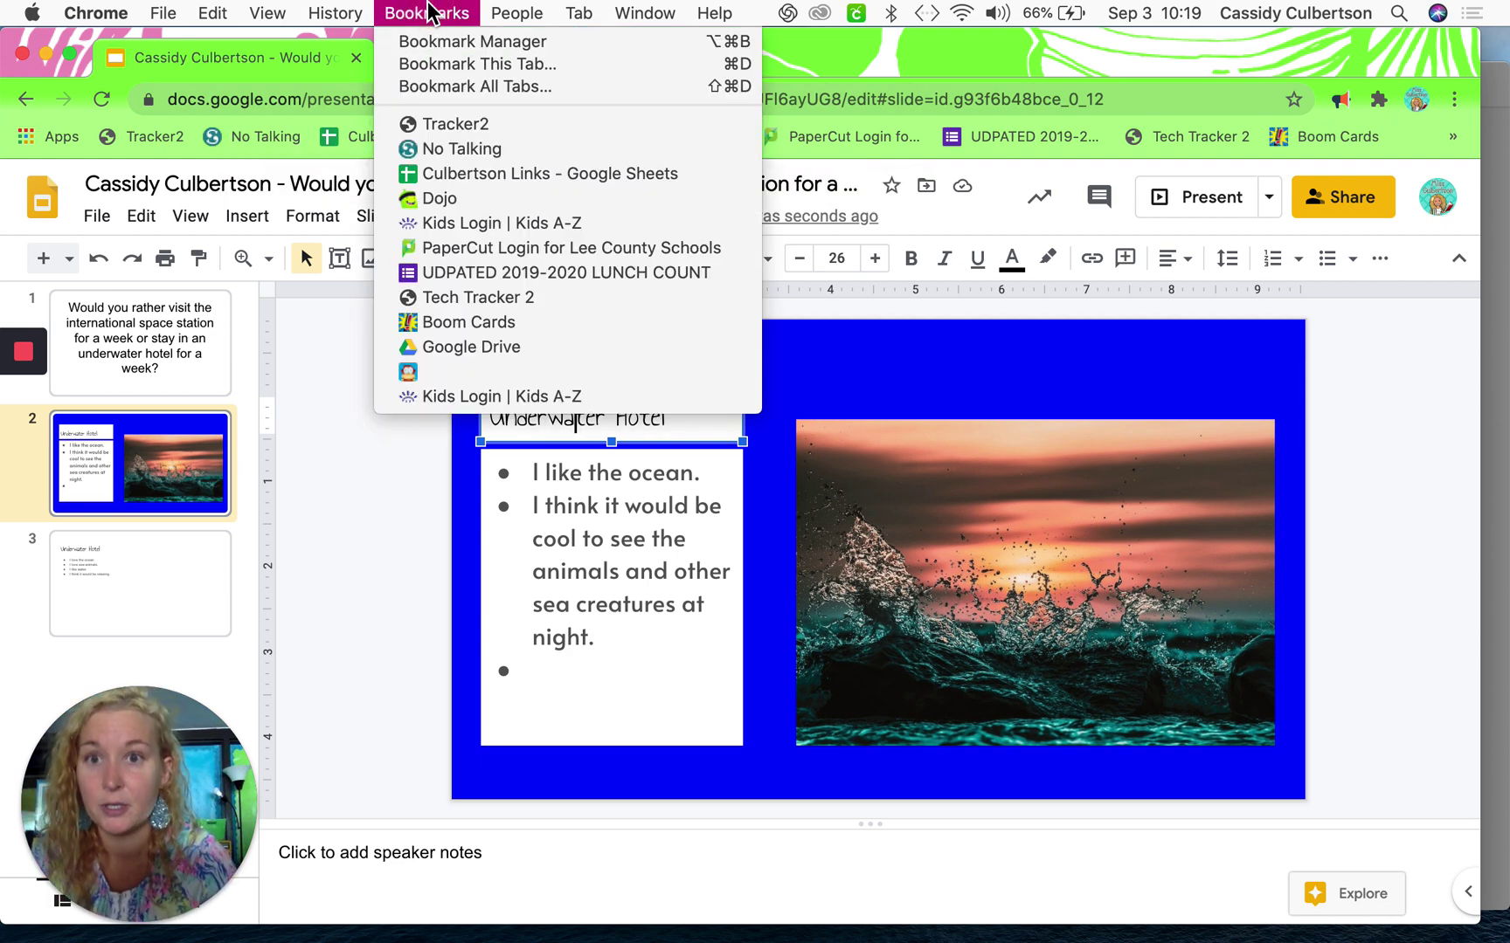
left_click(454, 371)
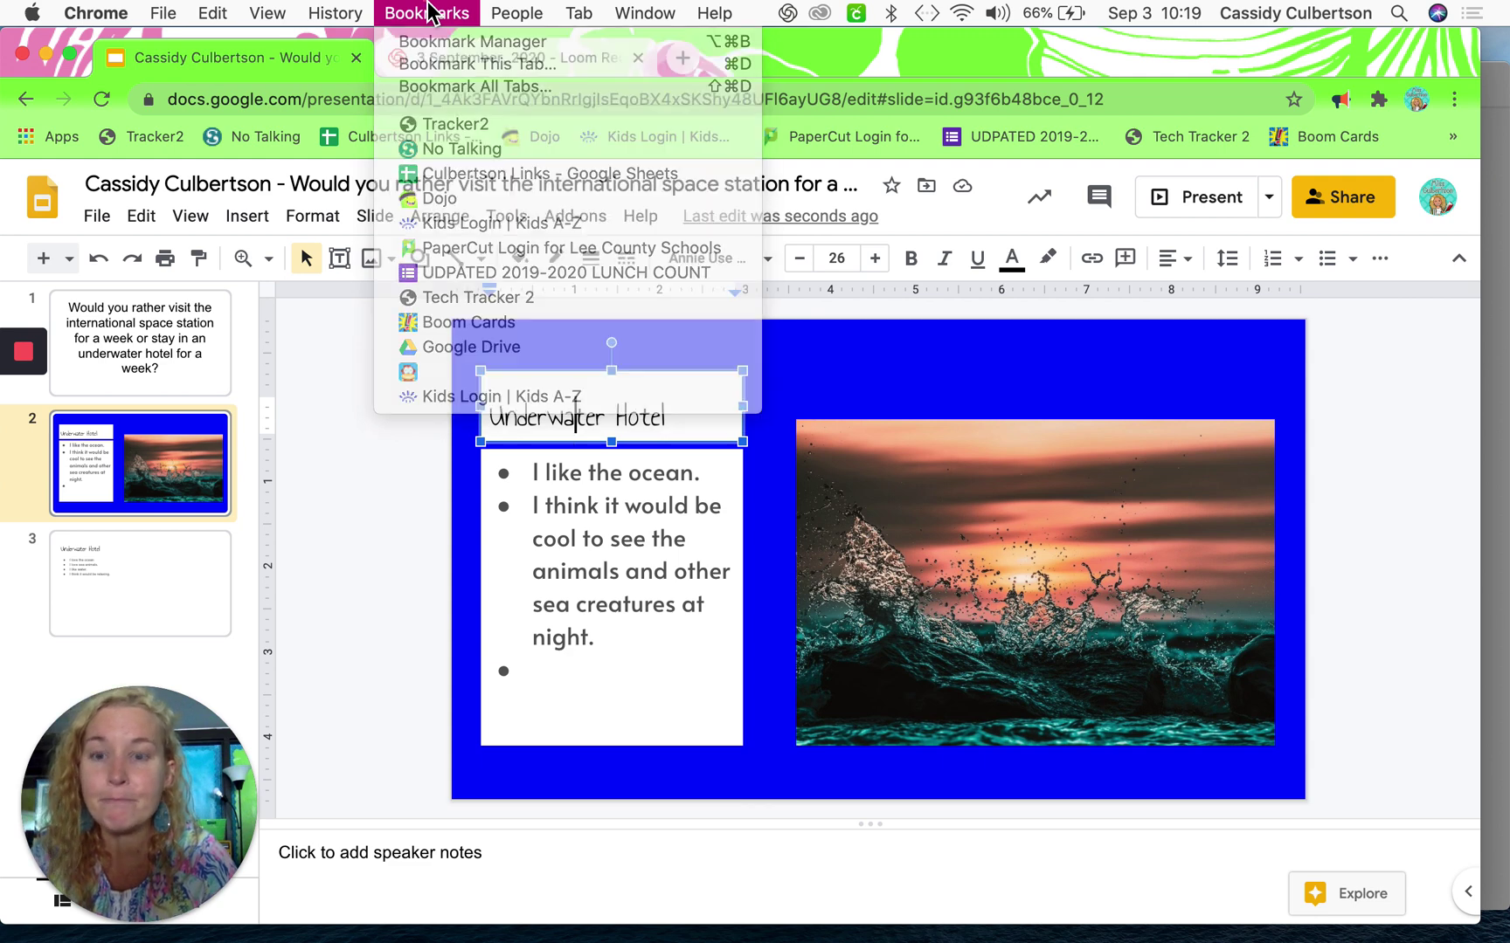